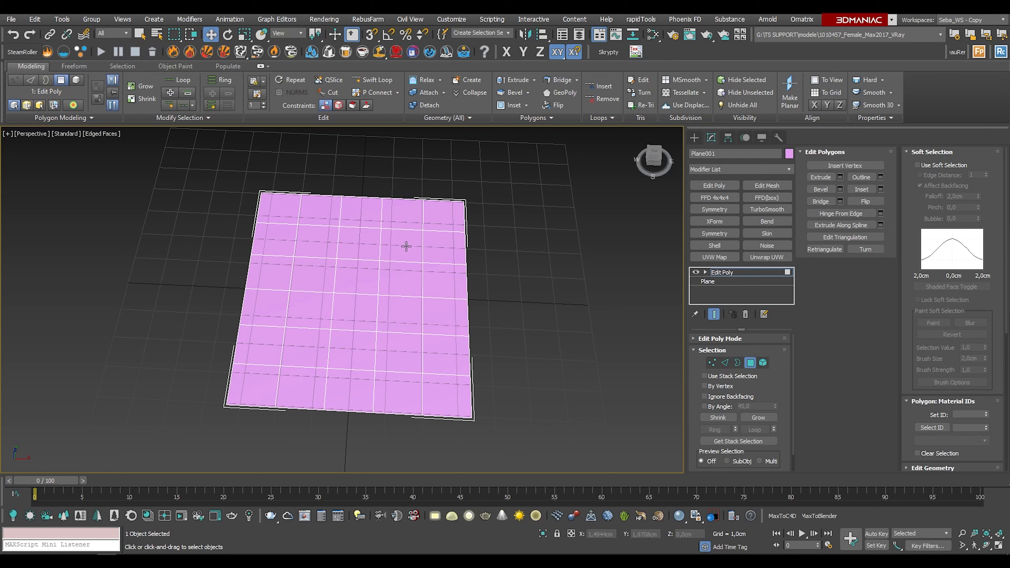
- Bevel a lengthwise strip of four adjacent plane polygons upward about 0.58 cm, with the outline tapered inward to form a narrow ridge
left_click(406, 246)
key("q")
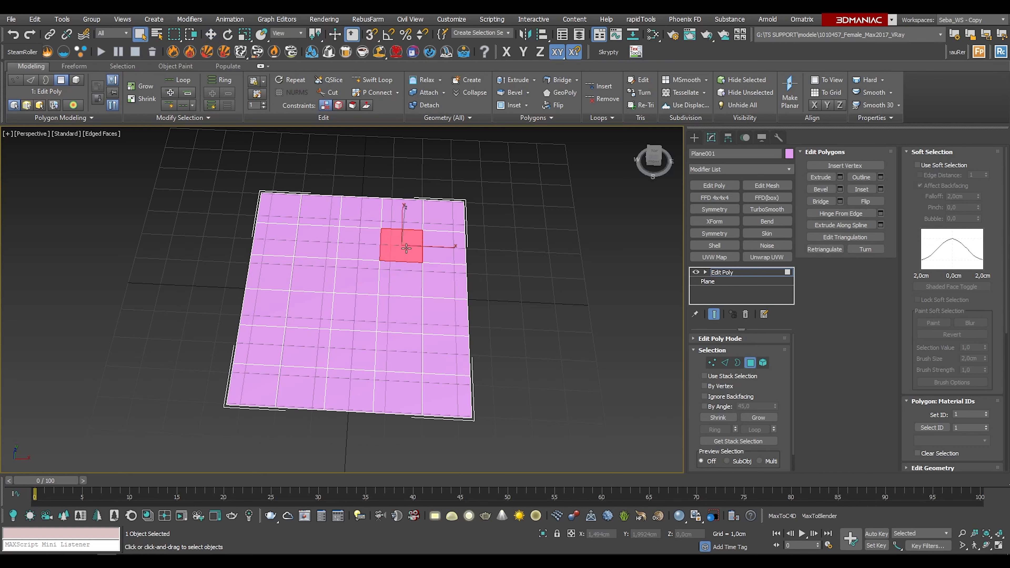
left_click(401, 279)
left_click(403, 250, "ctrl")
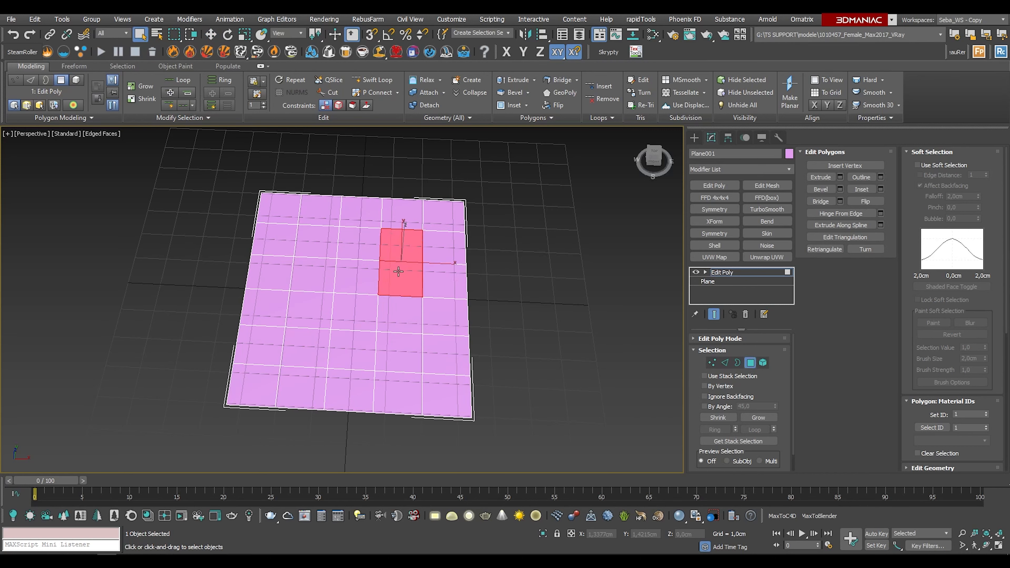
left_click(396, 314, "ctrl")
left_click(395, 350, "ctrl")
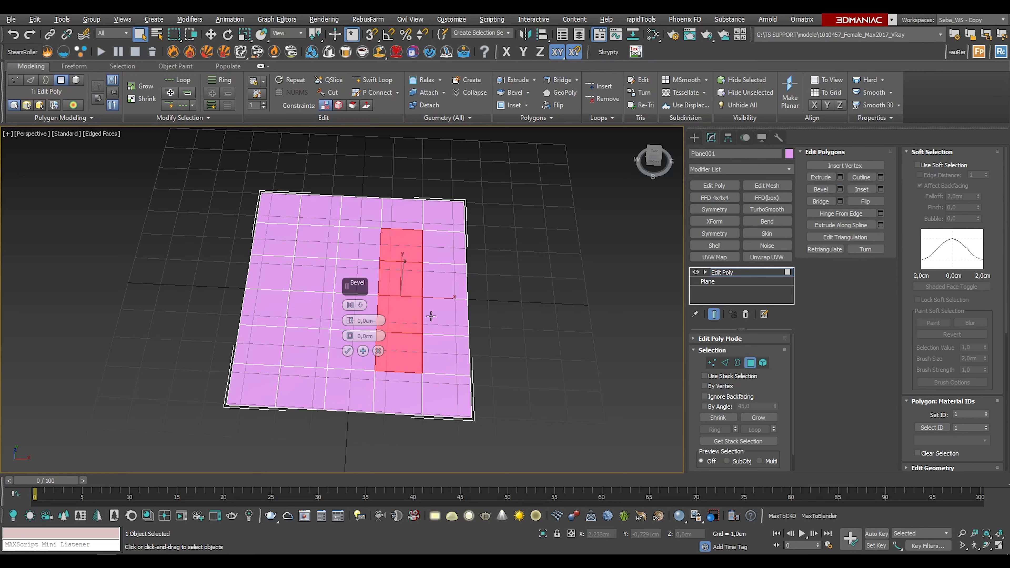
middle_click_drag(463, 285, 453, 287, "alt")
scroll(422, 301, "up", 5)
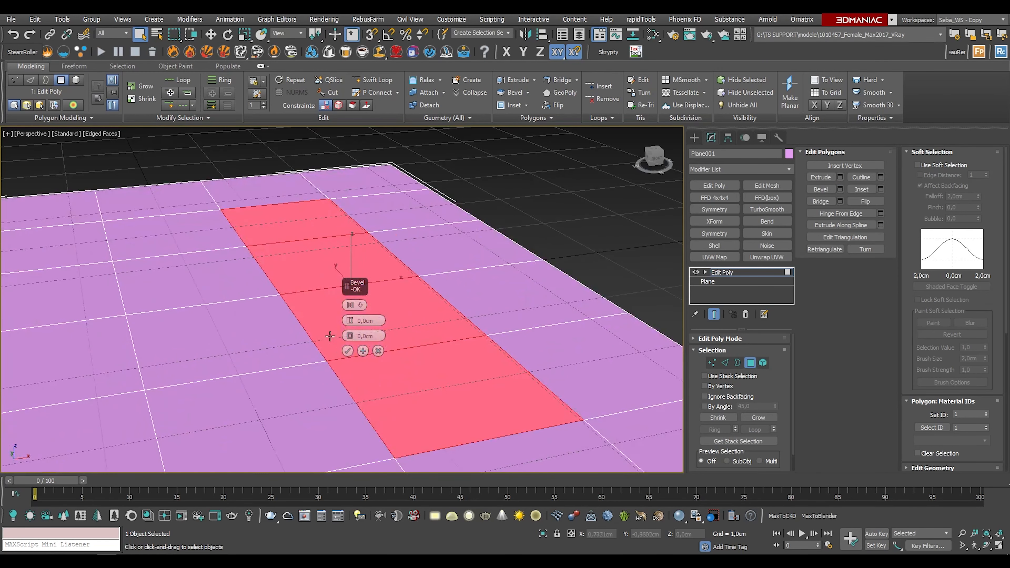
left_click_drag(350, 320, 350, 299)
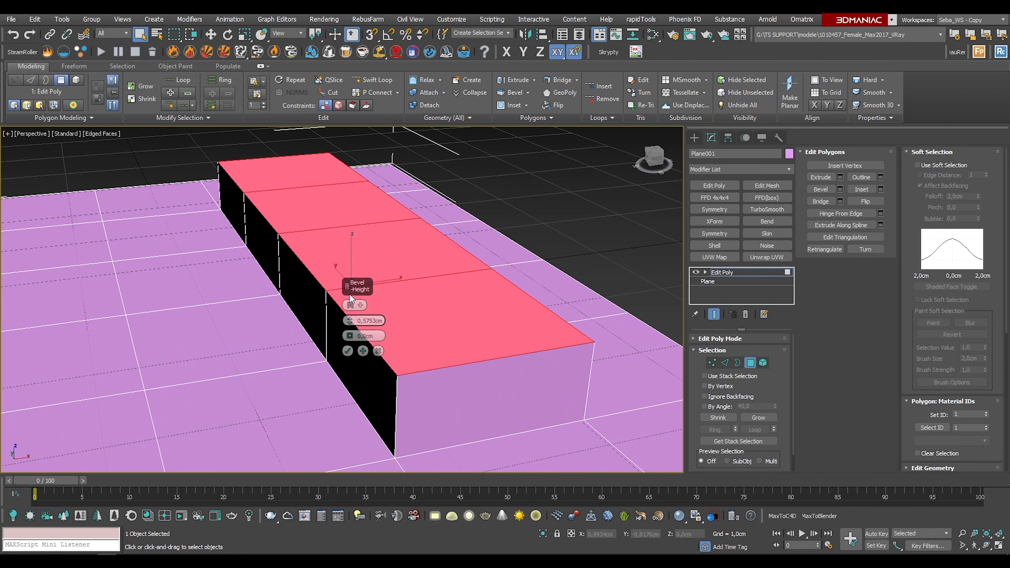
mouse_move(350, 336)
left_mouse_down()
mouse_move(349, 346)
mouse_move(350, 322)
mouse_move(349, 350)
left_mouse_up()
left_click(347, 350)
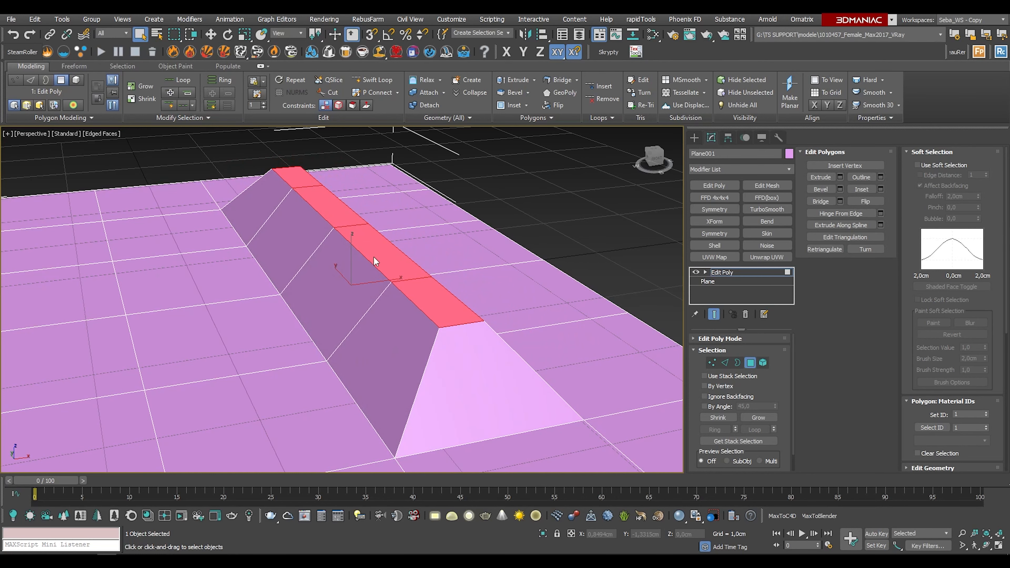
- Connect the ring of sloped edges around the ridge with 2 segments and a pinch of 55
scroll(374, 258, "down", 5)
mouse_move(398, 273)
middle_mouse_down("alt")
mouse_move(339, 280)
mouse_move(389, 281)
middle_mouse_up("alt")
scroll(370, 293, "up", 4)
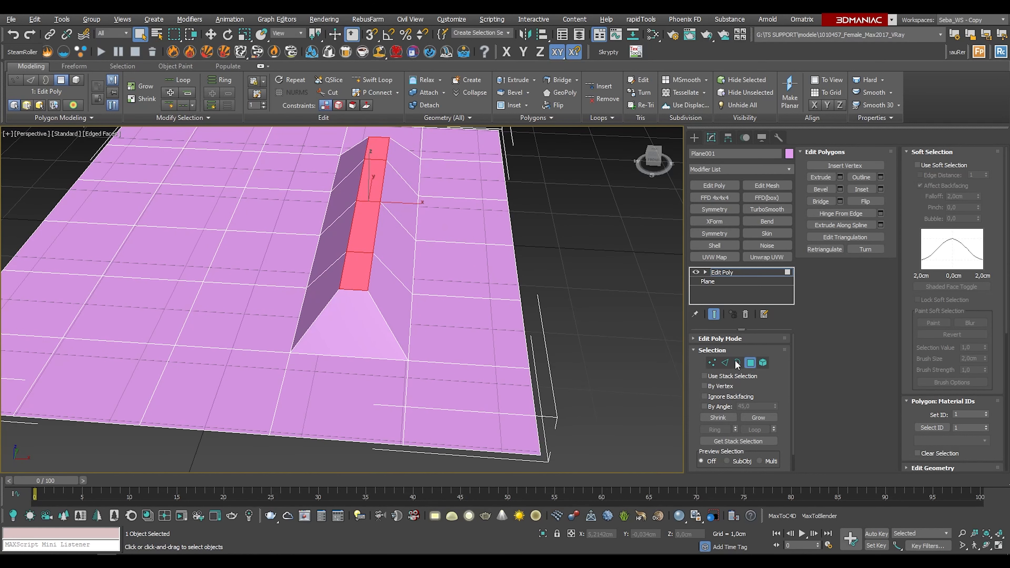
left_click(723, 366)
left_click(723, 365)
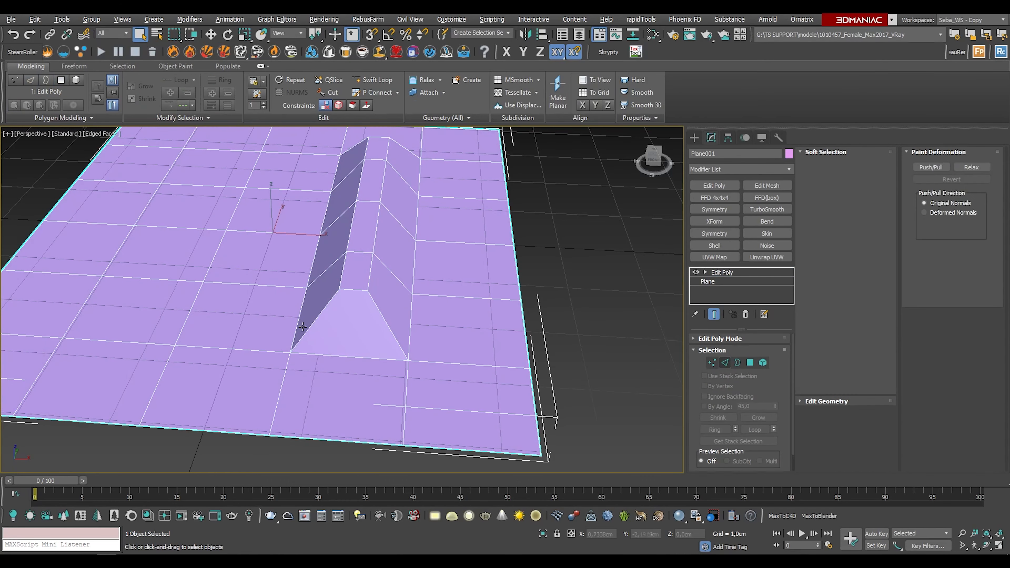
left_click(724, 362)
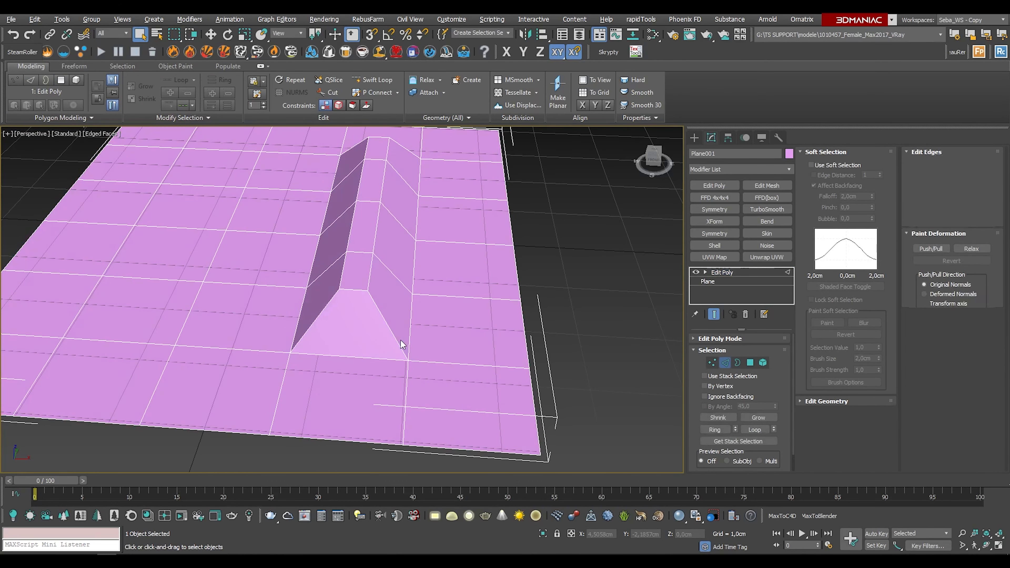
left_click(385, 317)
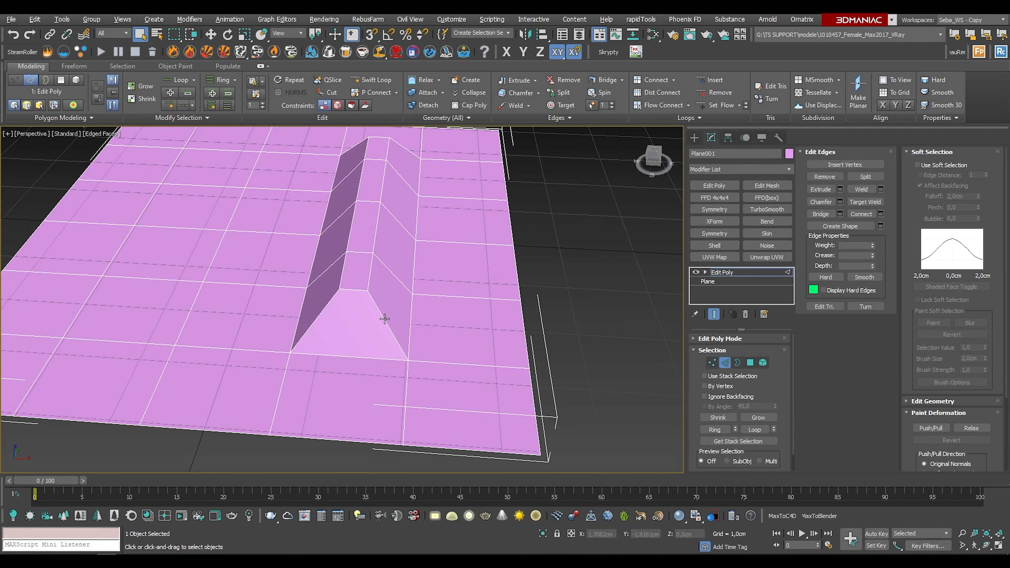
left_click(722, 429)
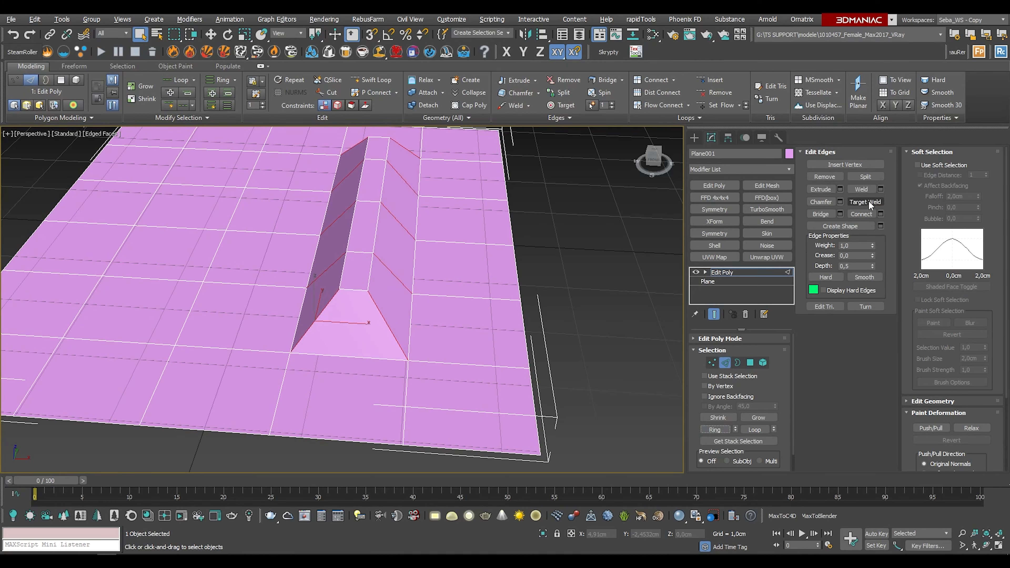
key("ctrl+shift+e")
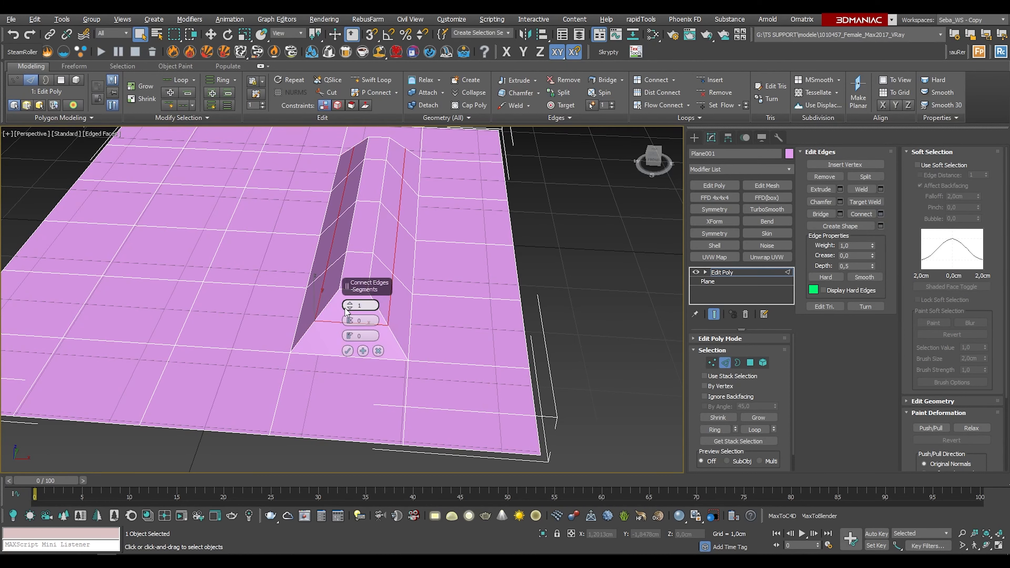
left_click(349, 303)
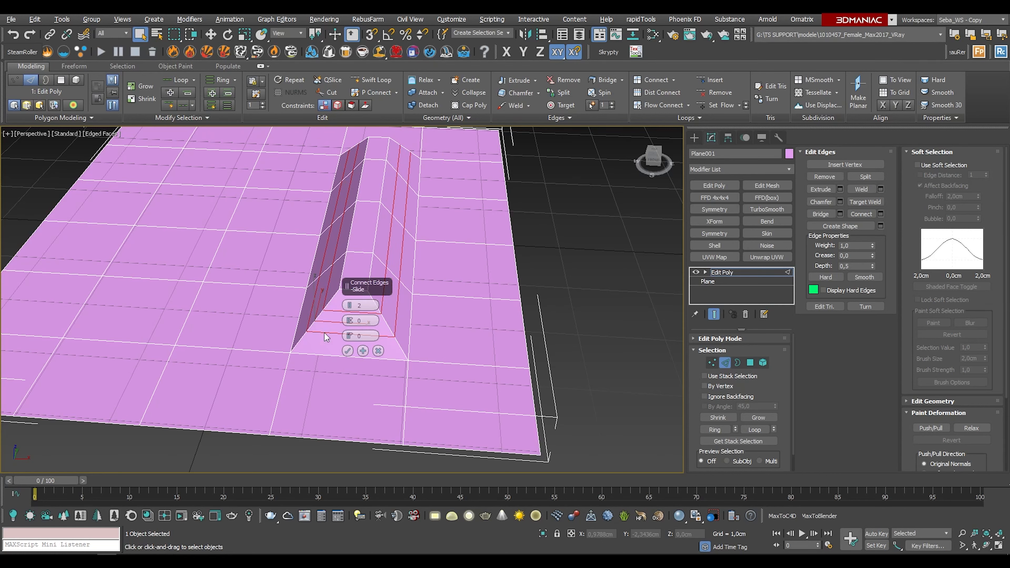
left_click_drag(350, 320, 357, 202)
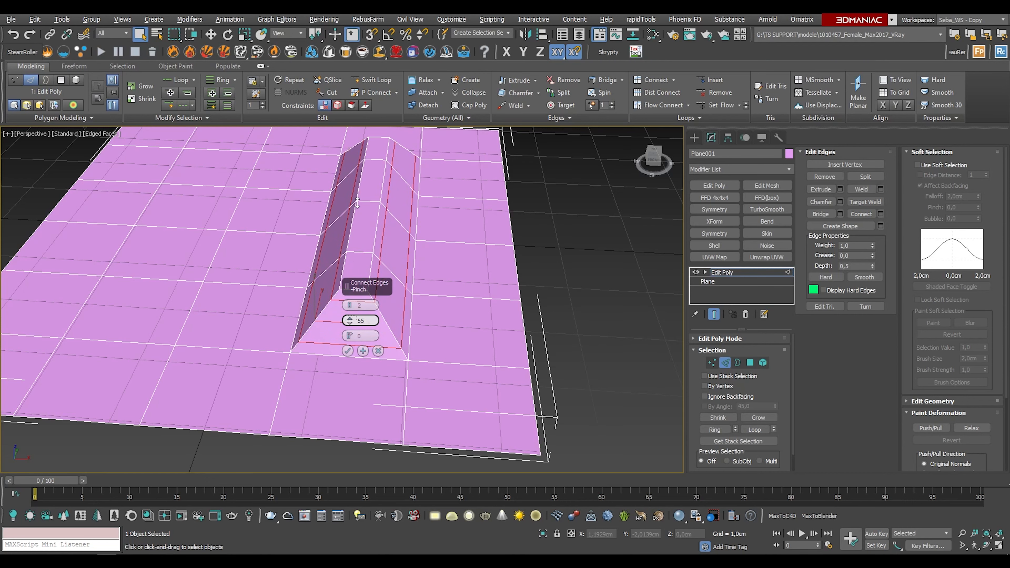
left_click(348, 351)
- Add a TurboSmooth modifier on top of the Edit Poly and view the smoothed ridge
scroll(403, 361, "down", 2)
left_click(767, 209)
middle_click_drag(355, 301, 334, 284, "alt")
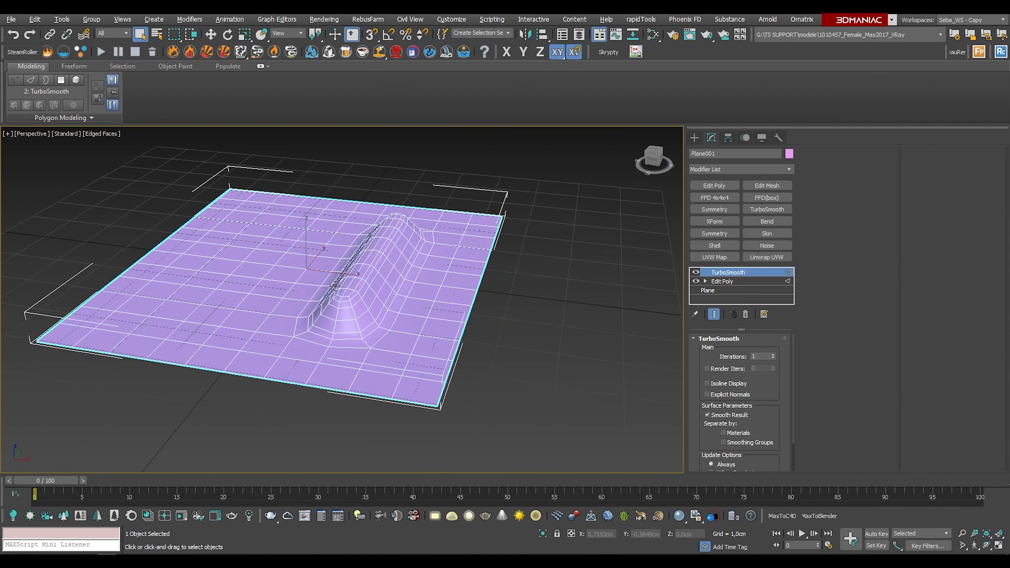
- Return to the edge level of the Edit Poly modifier and turn off the end-result display
left_click(726, 281)
key("2")
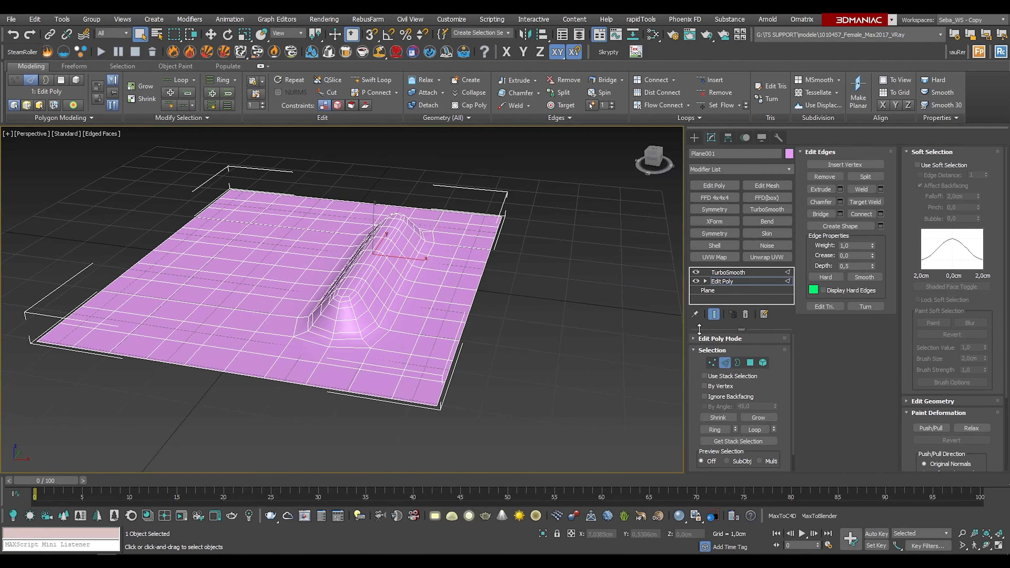
left_click(714, 315)
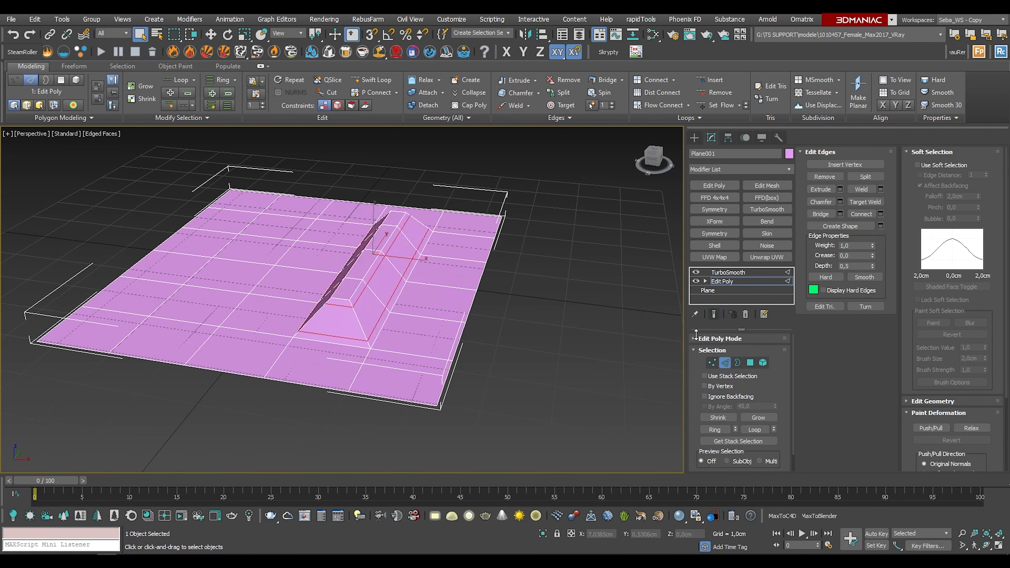
- Select all border edges on the plane's side nearest the ridge and extend them into a raised strip with a wall down to Z about -1.24 cm
left_click(460, 333)
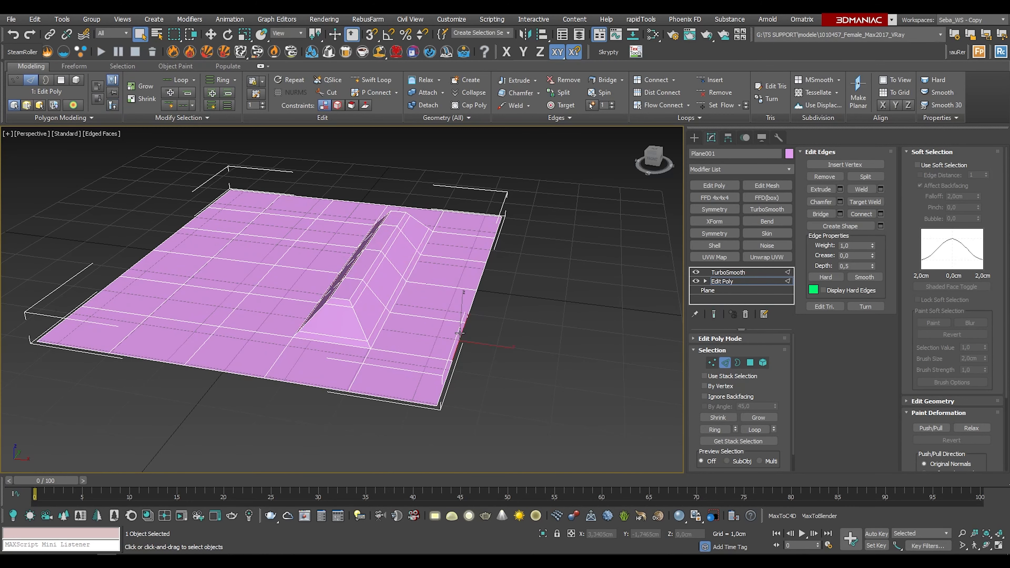
left_click(473, 308, "ctrl")
left_click(484, 273, "ctrl")
left_click(443, 384, "shift")
middle_click_drag(456, 367, 491, 354, "alt")
key("w")
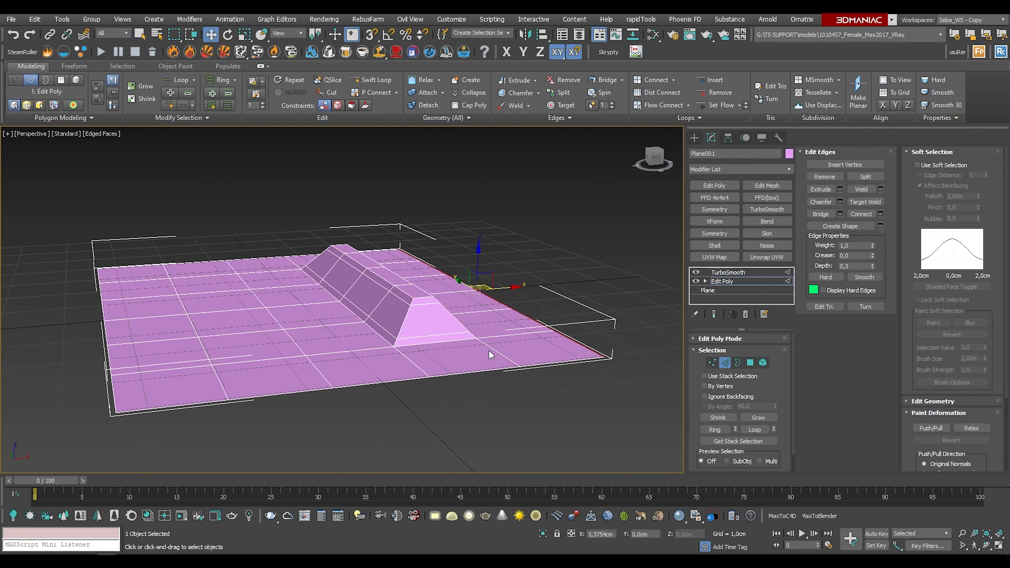
left_click_drag(479, 262, 507, 323)
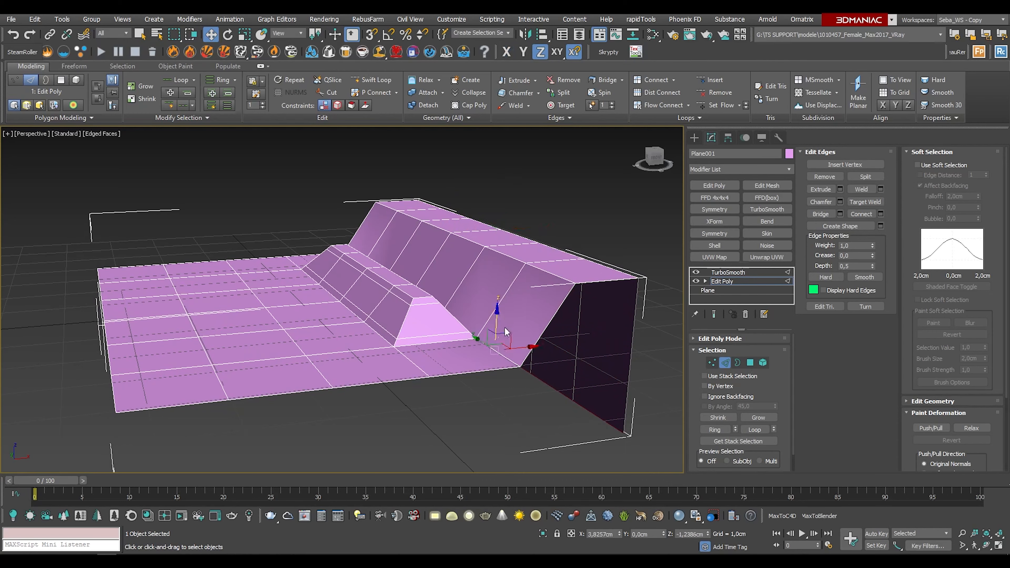
- Inset two separate polygons on top of the raised strip, leaving one polygon between them
scroll(451, 296, "down", 4)
middle_click_drag(444, 286, 438, 290, "alt")
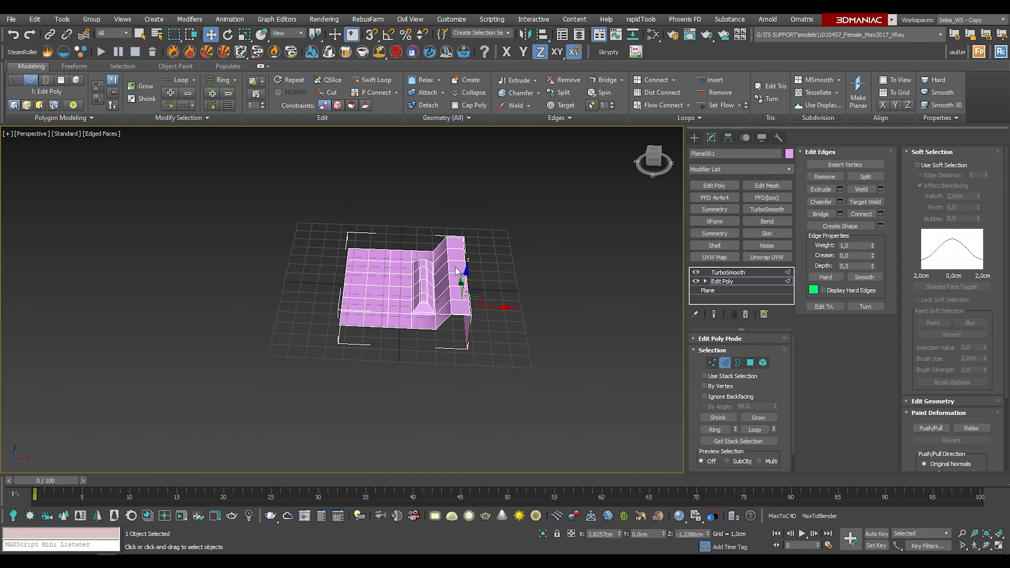
scroll(450, 261, "up", 4)
left_click(749, 363)
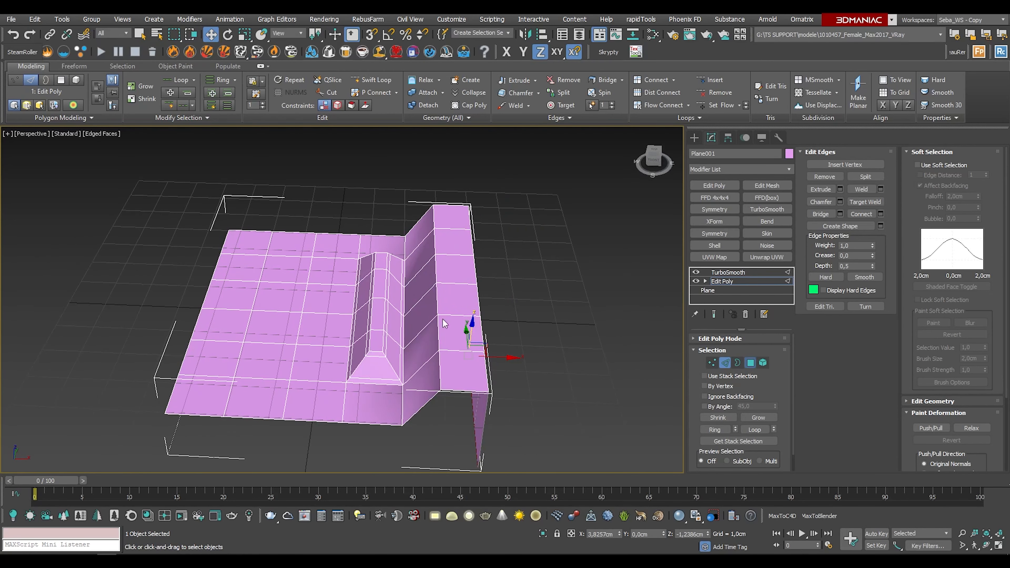
left_click(450, 246)
left_click(455, 331, "ctrl")
key("ctrl+z")
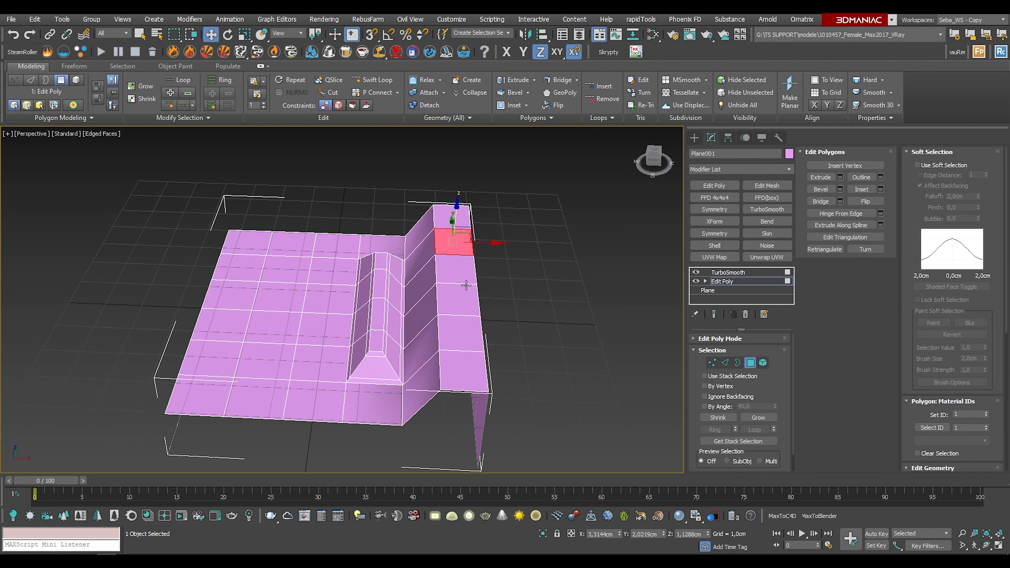
left_click(455, 329, "ctrl")
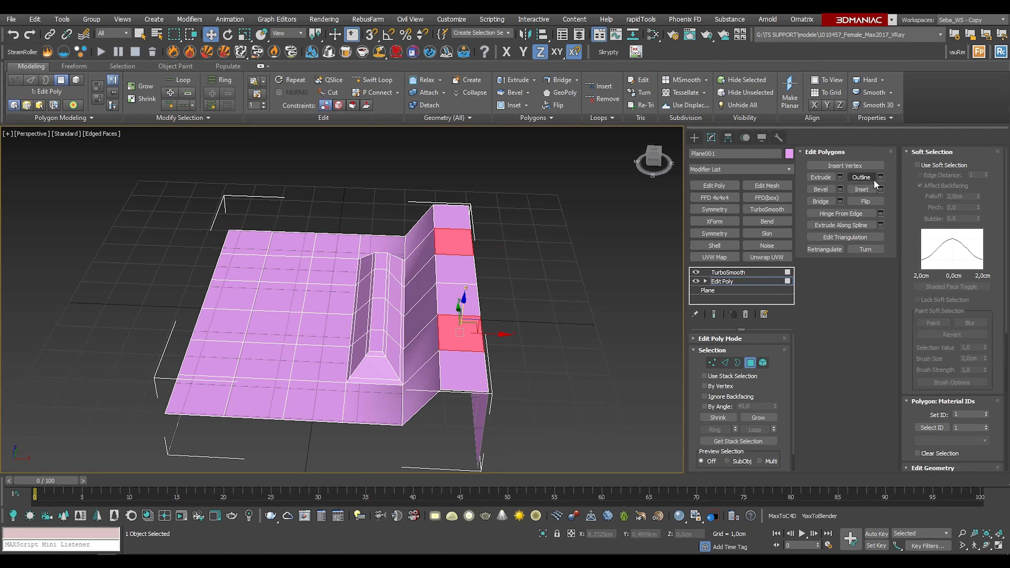
left_click(880, 189)
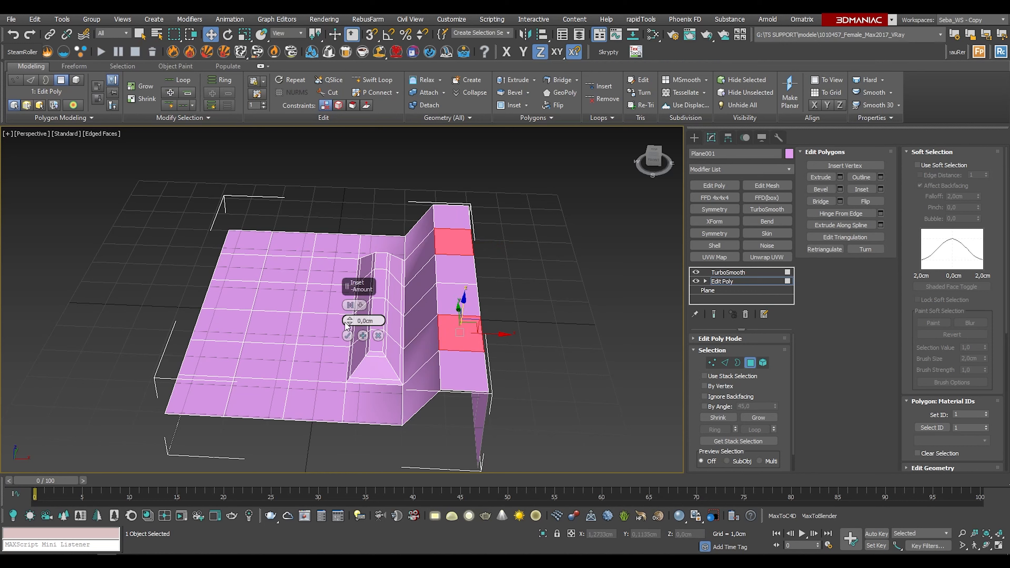
mouse_move(349, 321)
left_mouse_down()
mouse_move(348, 308)
mouse_move(349, 332)
left_mouse_up()
left_click(348, 335)
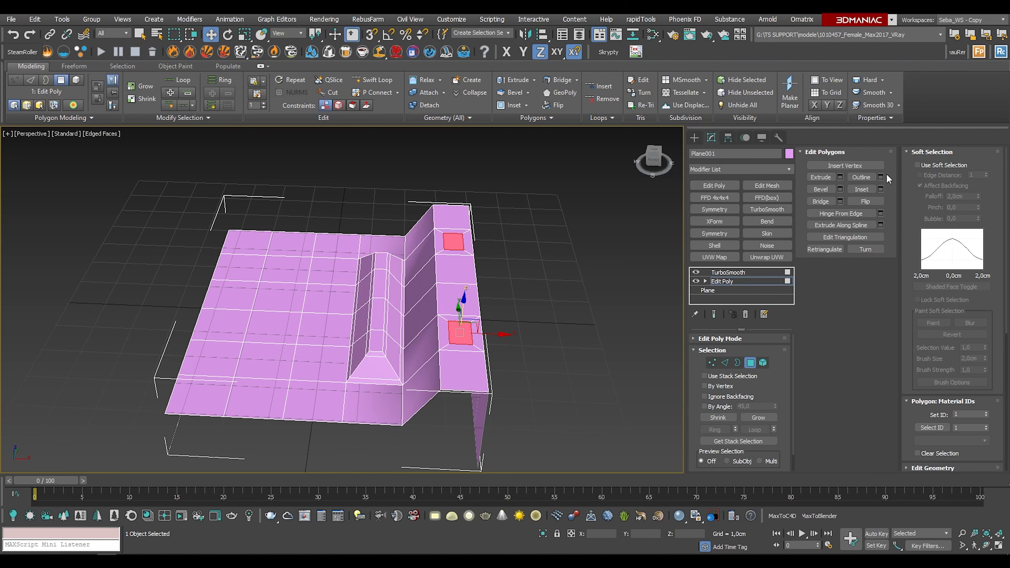
- Bevel the two inset polygons downward into tapered recesses with height -0.2557 cm and outline -0.179 cm
left_click(840, 189)
left_click_drag(350, 320, 351, 325)
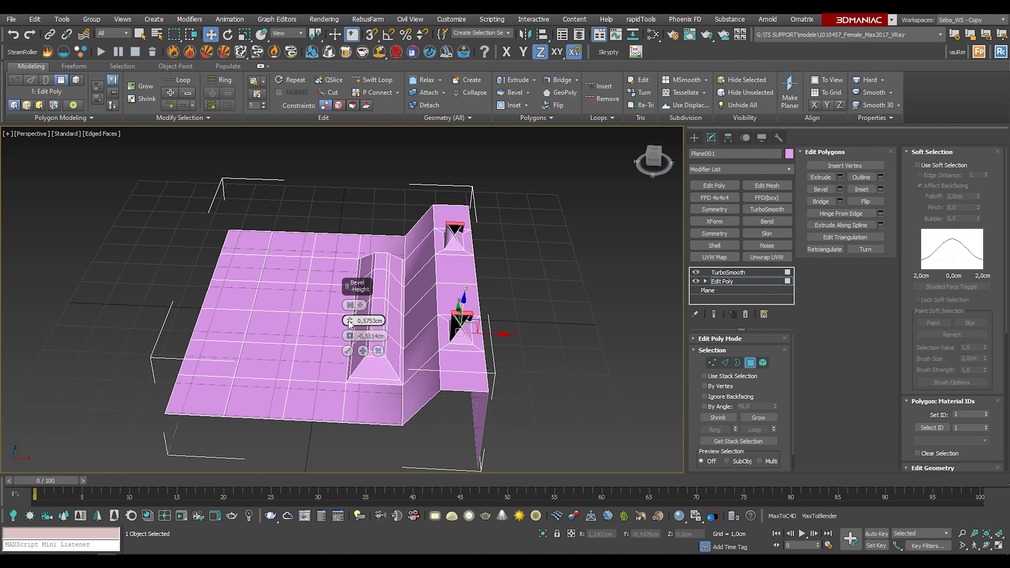
right_click(350, 320)
right_click(350, 336)
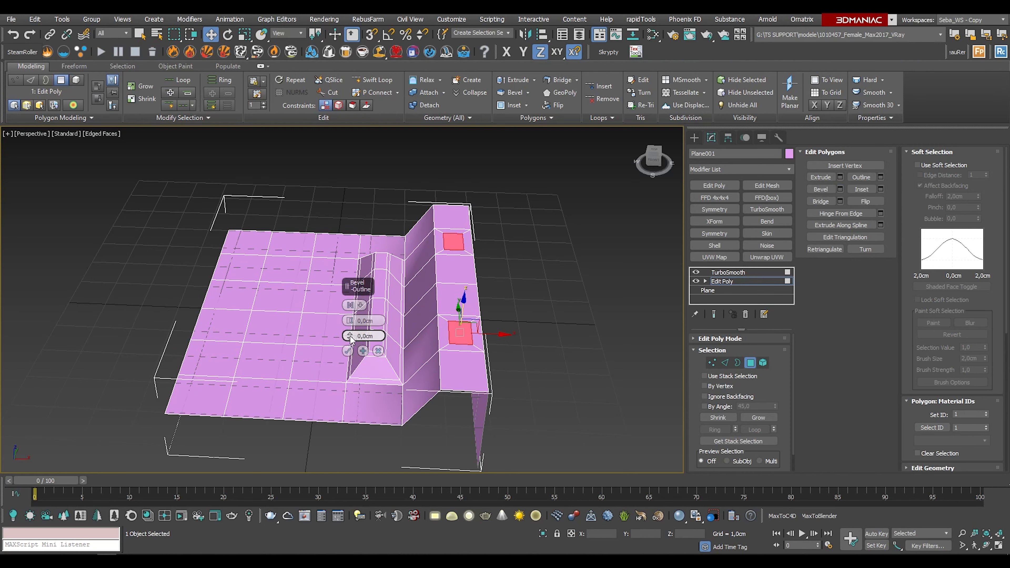
left_click_drag(350, 320, 348, 344)
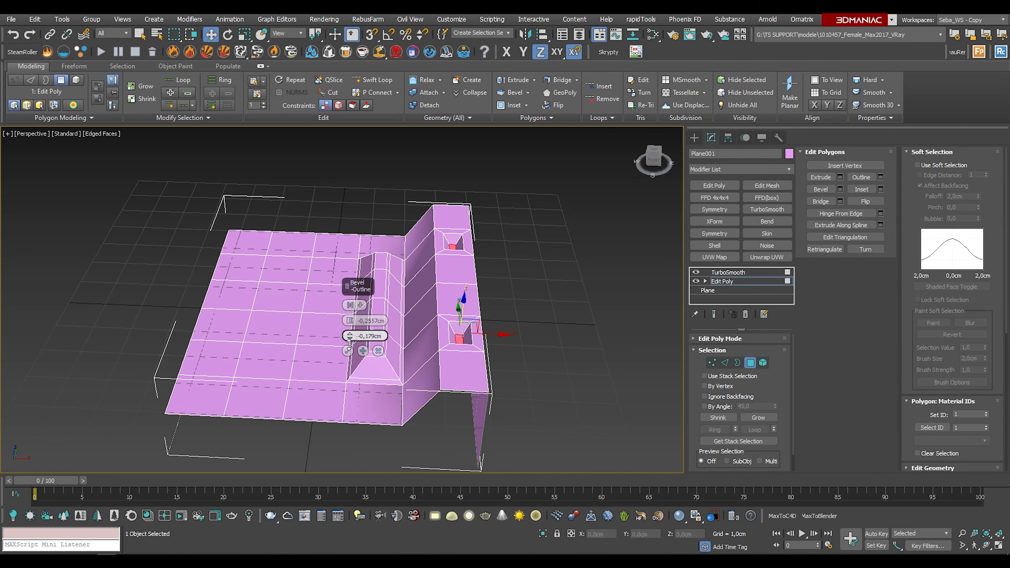
left_click(347, 350)
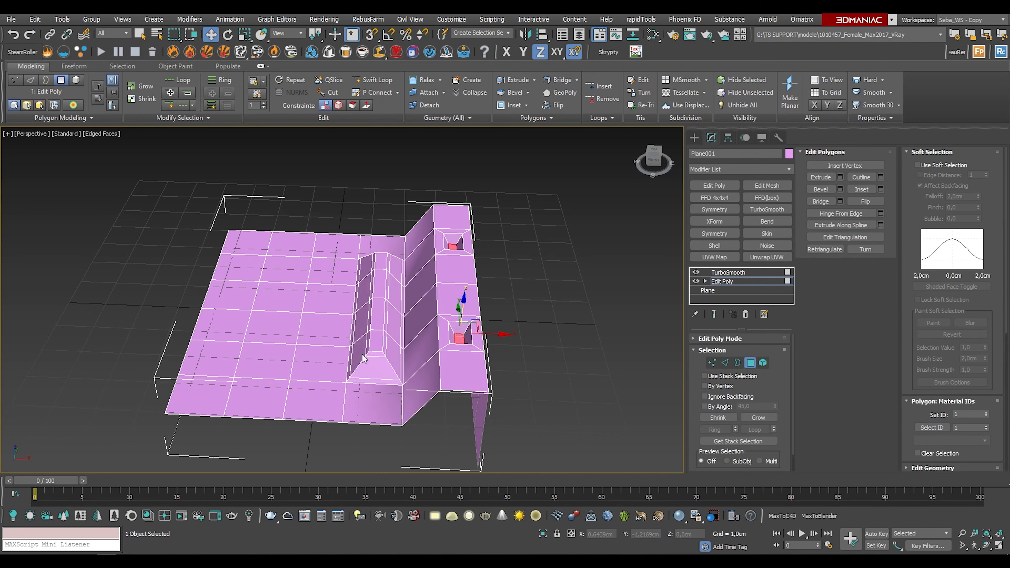
- Select the four slanted wall edges of the nearer recess and connect them with 2 segments and pinch 60
scroll(455, 328, "up", 3)
scroll(455, 328, "up", 3)
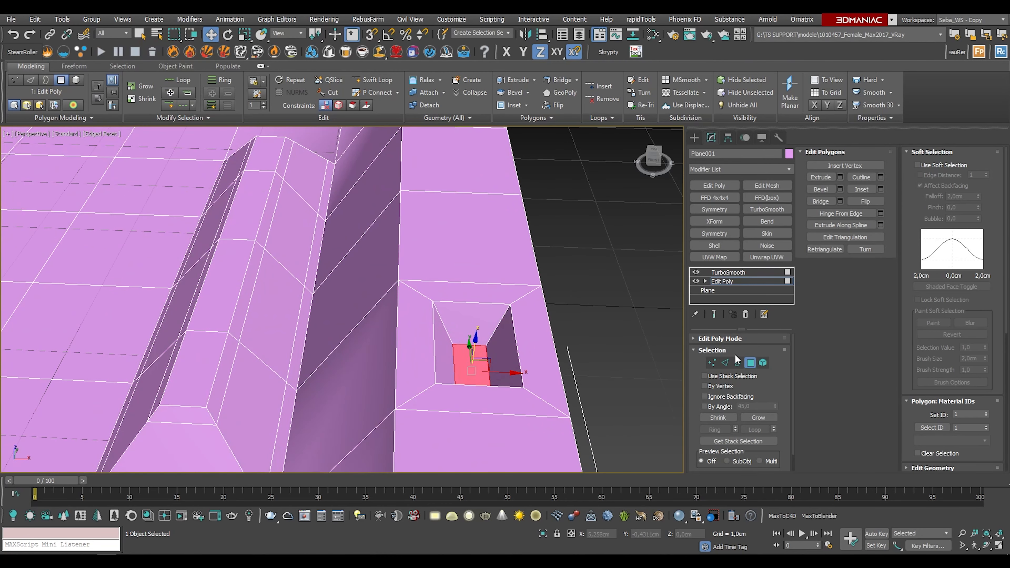
key("2")
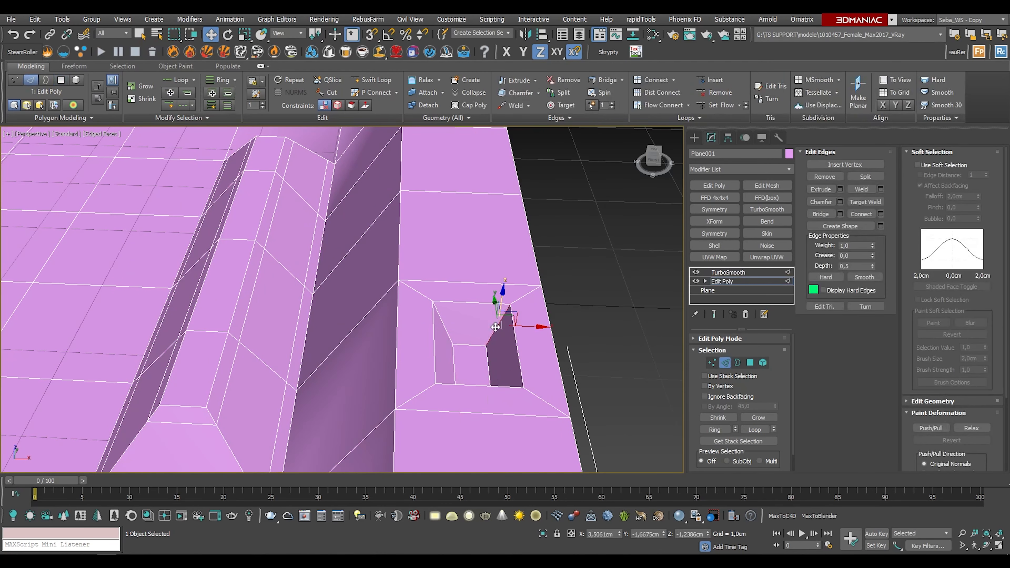
scroll(494, 324, "down", 5)
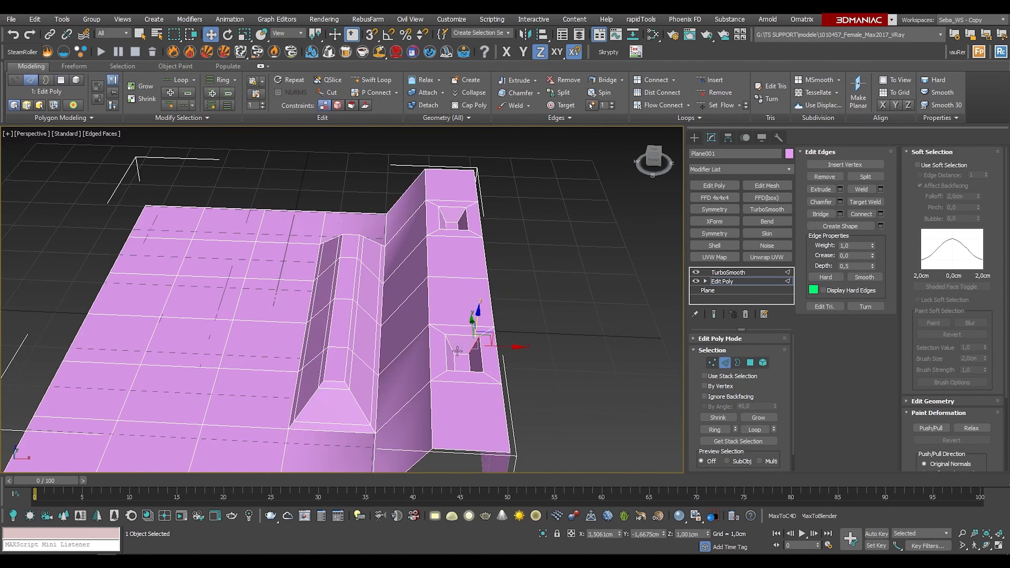
left_click(460, 218)
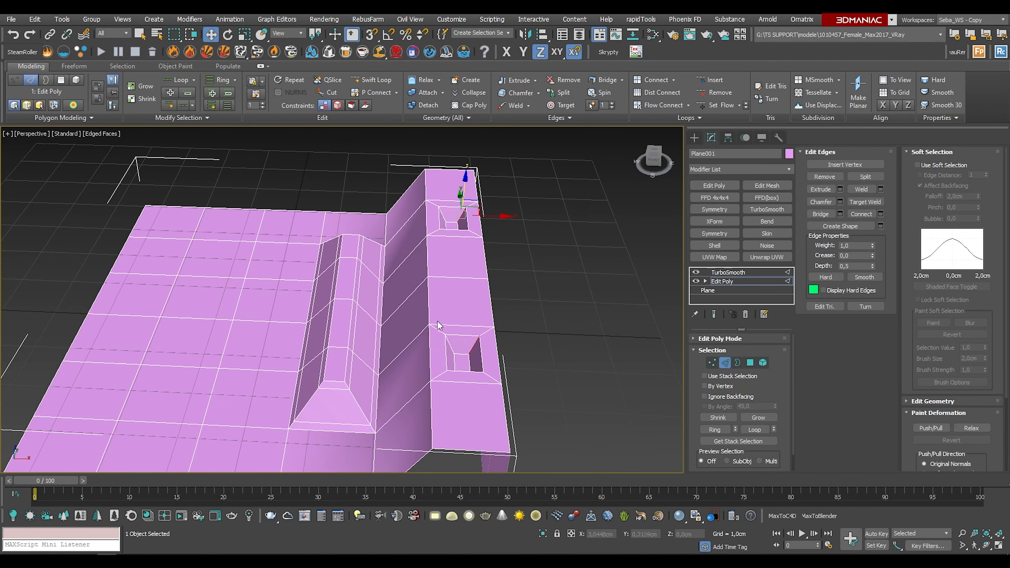
middle_click_drag(438, 292, 435, 287, "alt")
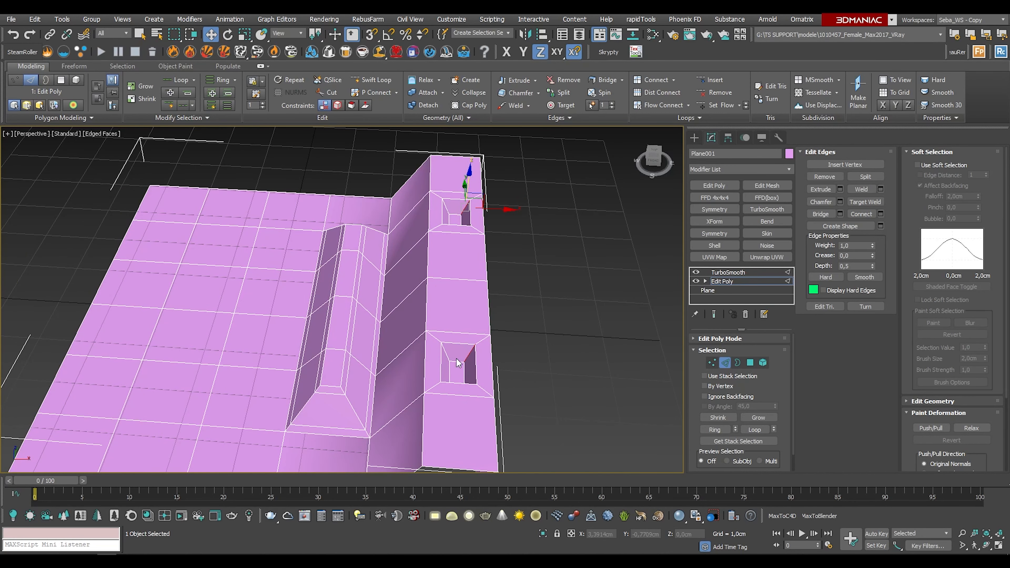
scroll(449, 357, "up", 5)
left_click(442, 355, "ctrl")
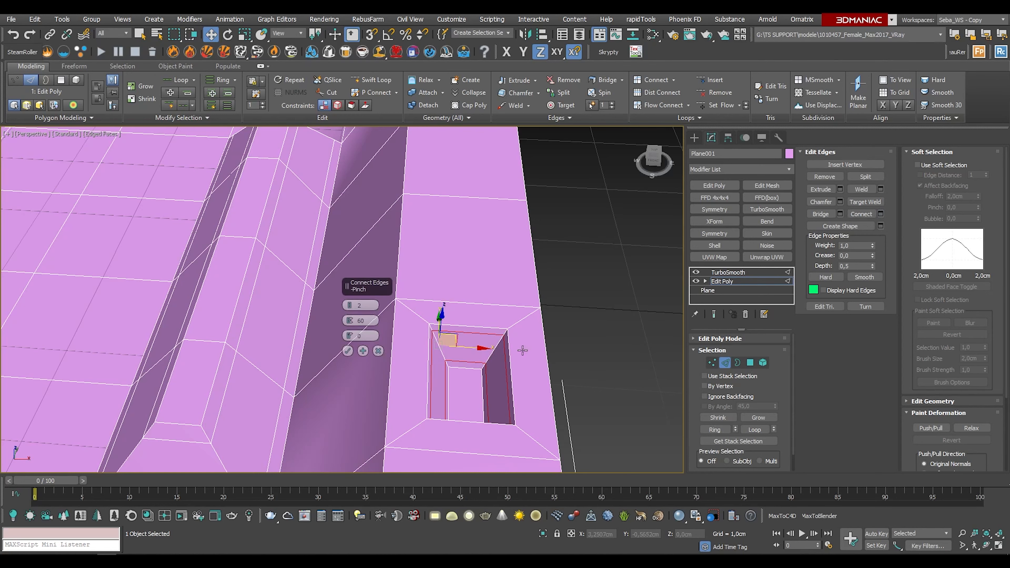
left_click(347, 351)
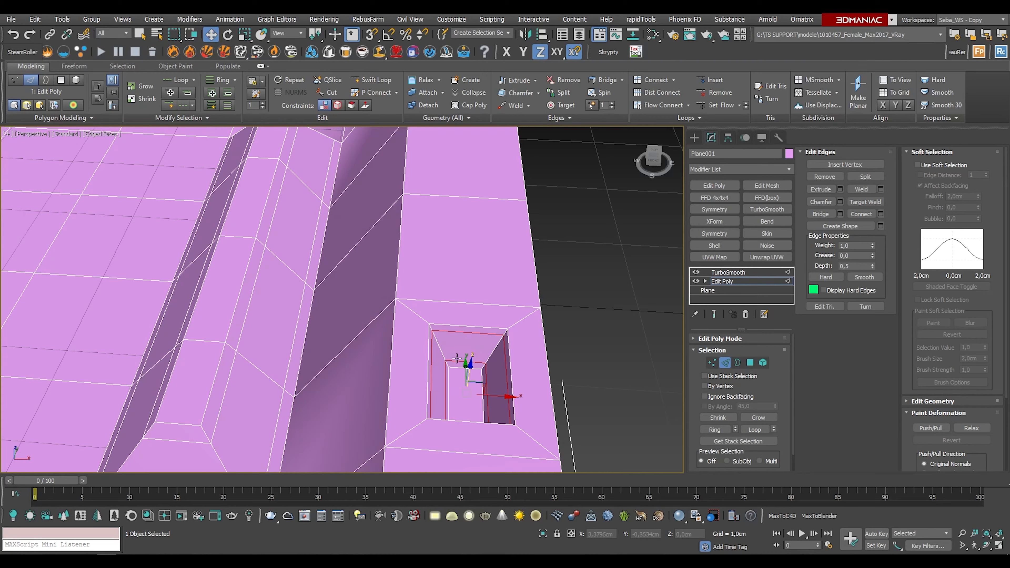
- Bevel the floor polygon of the nearer recess upward with height 0.1151 cm and outline -0.0639 cm
scroll(462, 370, "down", 5)
middle_click_drag(468, 363, 497, 353, "alt")
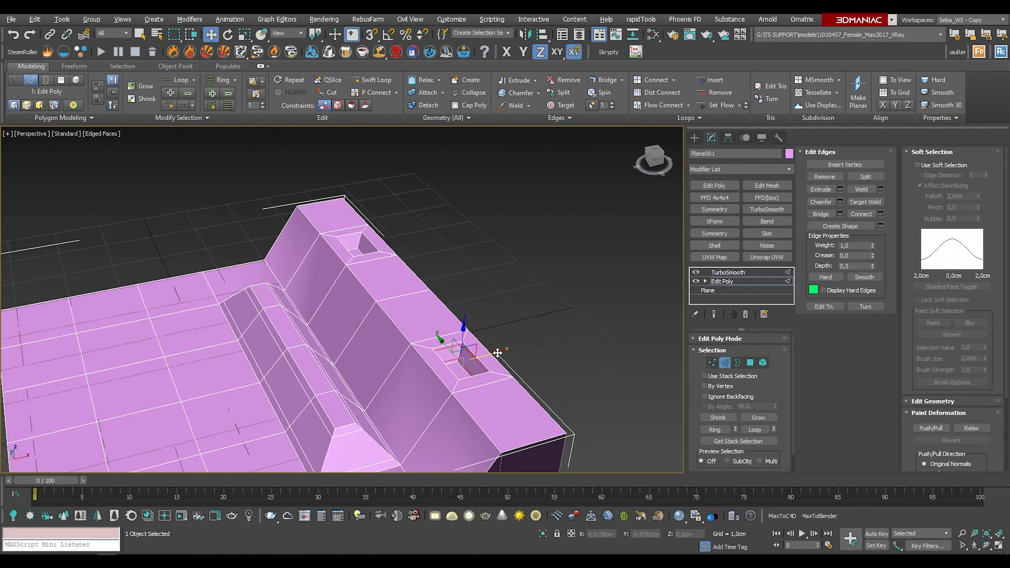
scroll(496, 336, "down", 3)
scroll(487, 342, "up", 8)
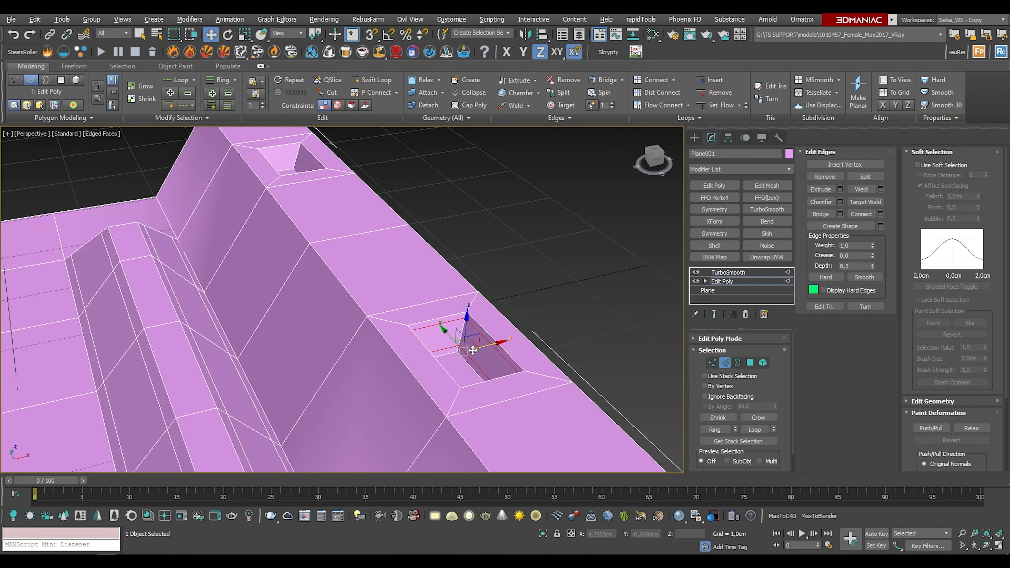
scroll(474, 365, "up", 3)
scroll(483, 316, "down", 5)
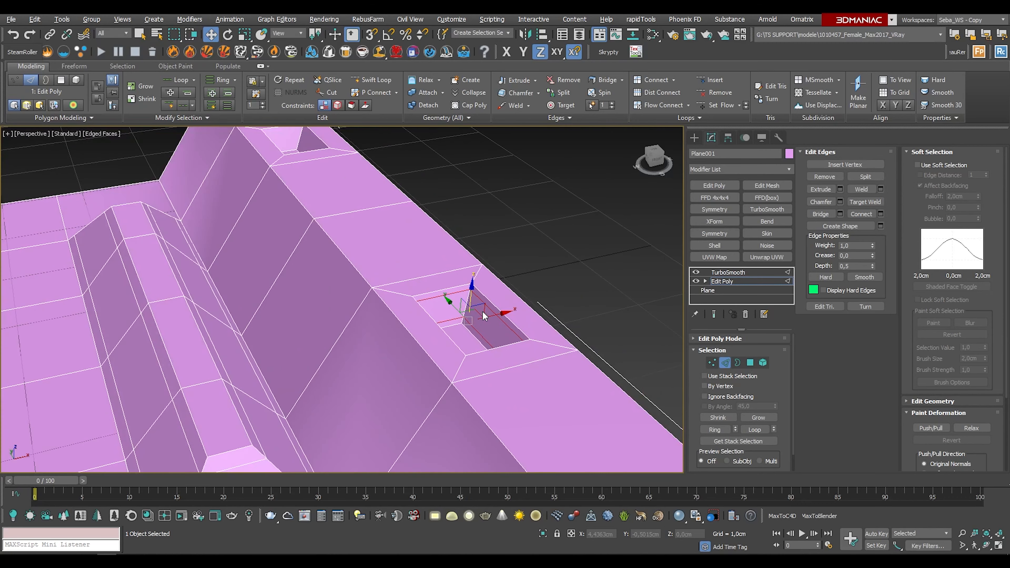
left_click(751, 362)
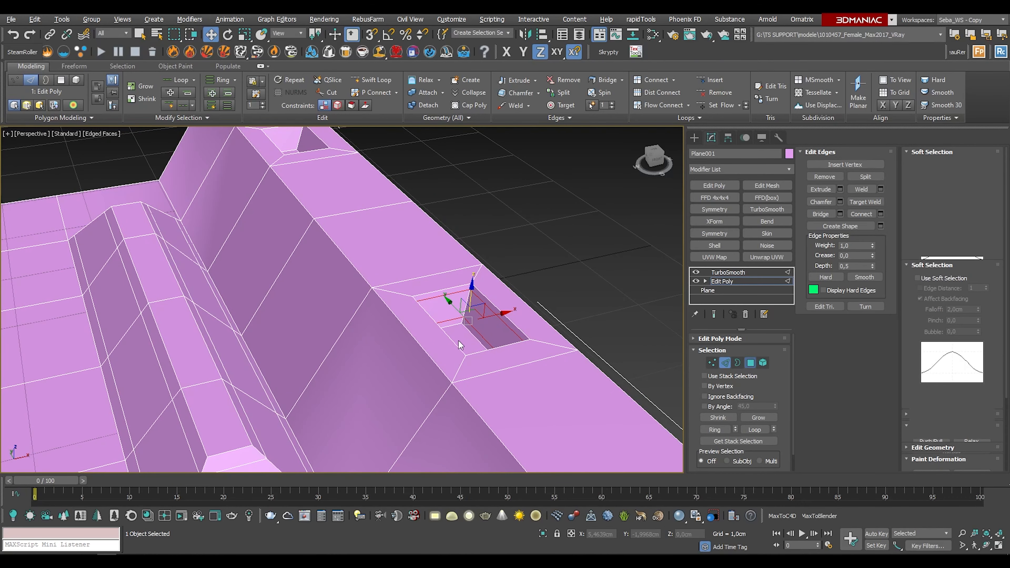
left_click(461, 341)
middle_click_drag(461, 341, 475, 338, "alt")
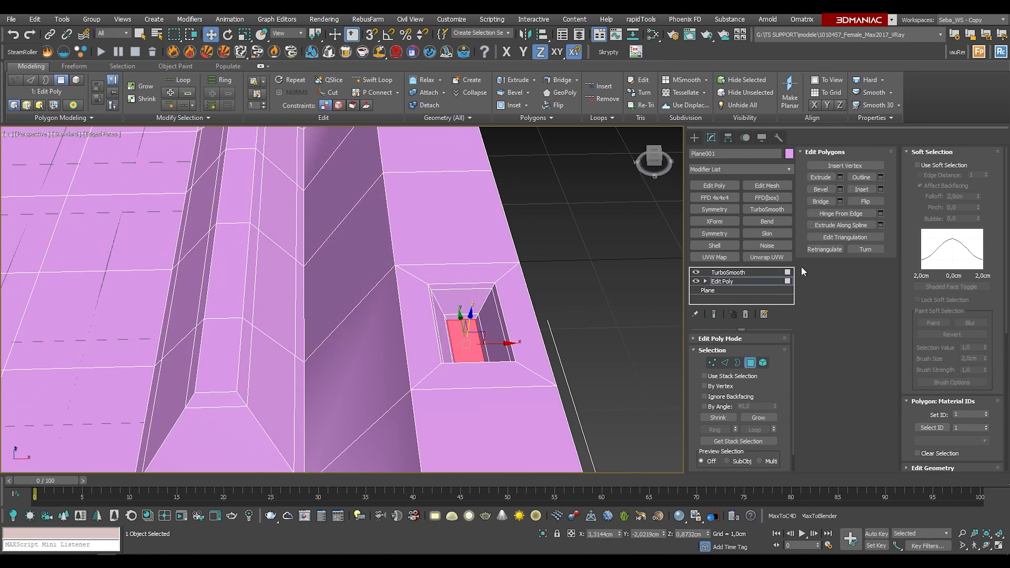
left_click(840, 189)
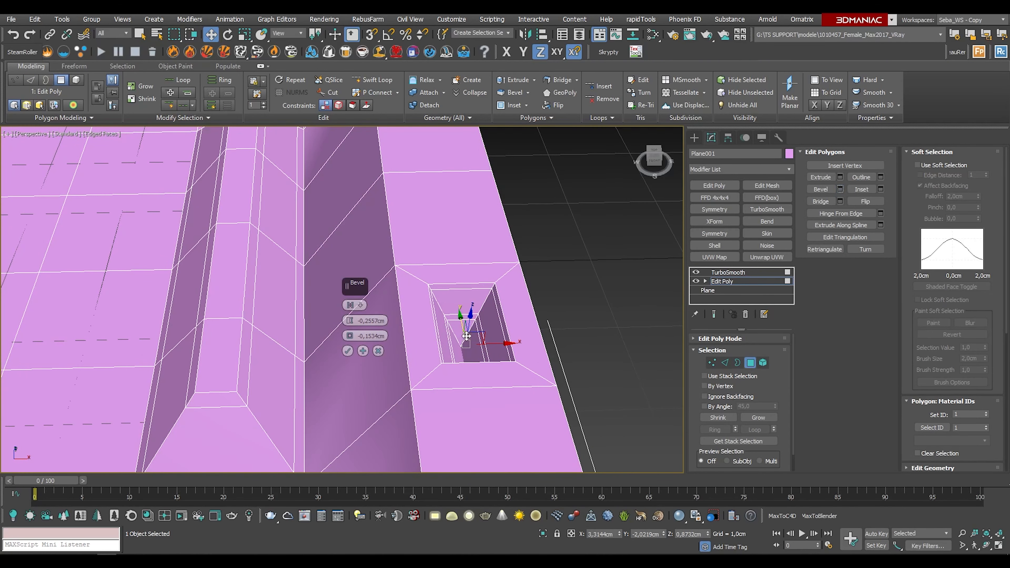
scroll(380, 369, "up", 3)
right_click(350, 322)
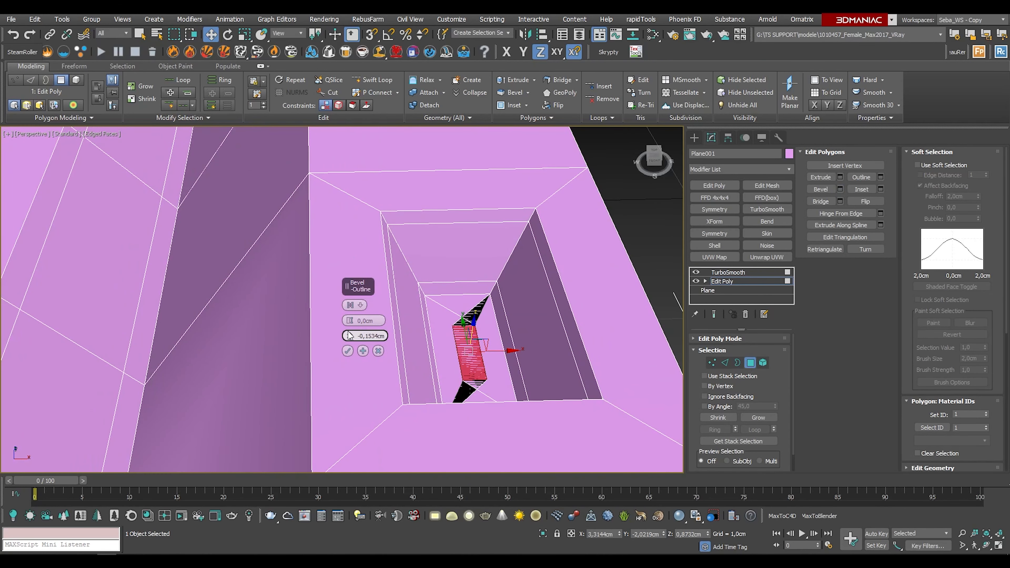
right_click(350, 336)
mouse_move(350, 321)
left_mouse_down()
mouse_move(351, 312)
mouse_move(349, 350)
mouse_move(349, 336)
left_mouse_up()
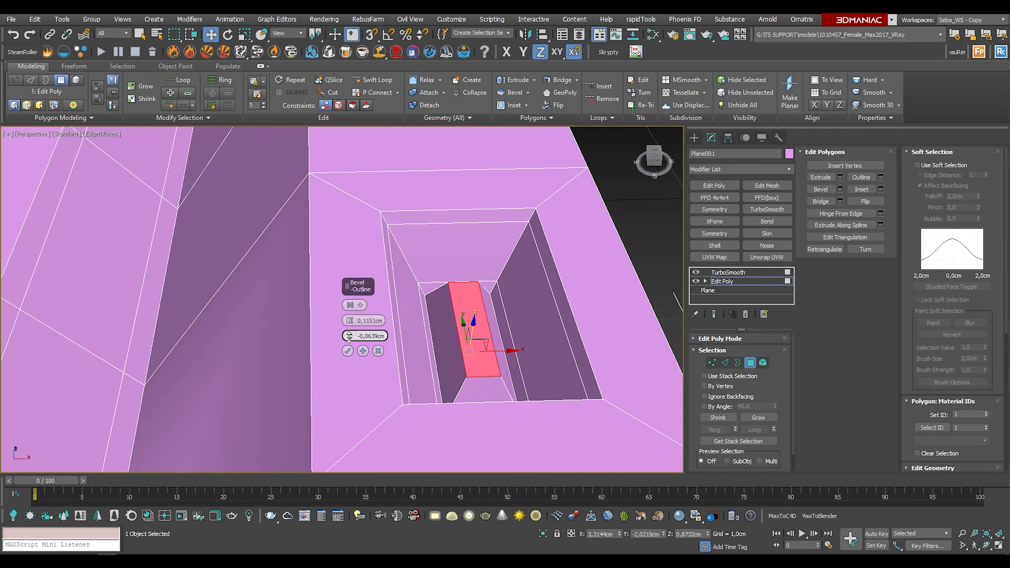
left_click(348, 351)
- Remove the TurboSmooth modifier and mirror the model across the X axis with a Symmetry modifier
scroll(470, 349, "down", 5)
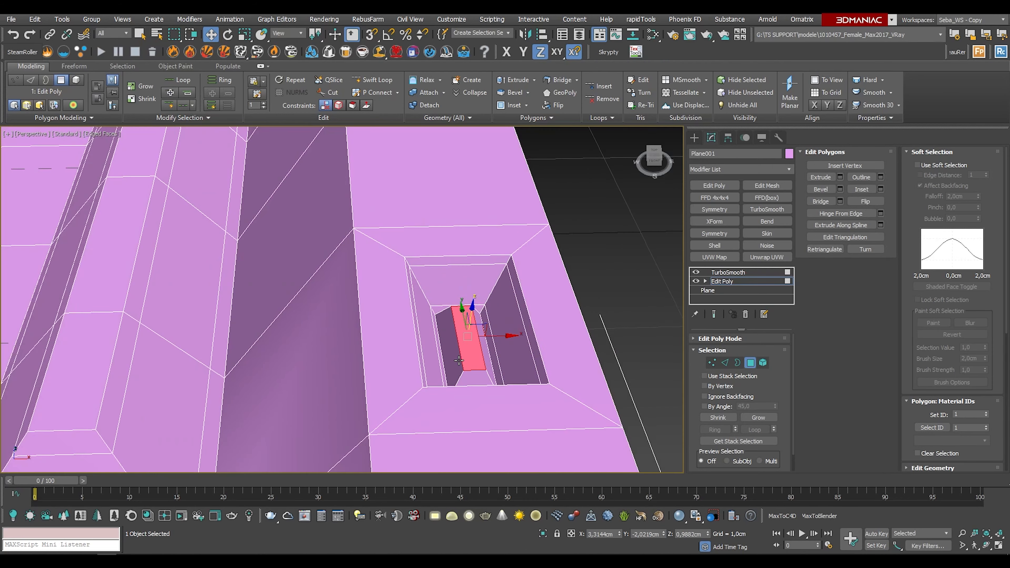
scroll(422, 358, "down", 3)
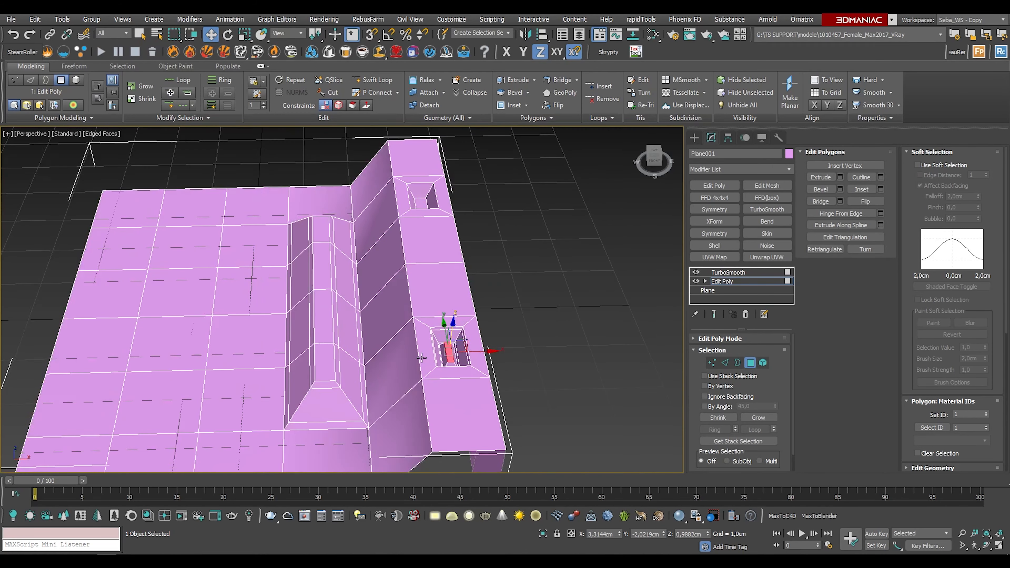
middle_click_drag(442, 259, 421, 273, "alt")
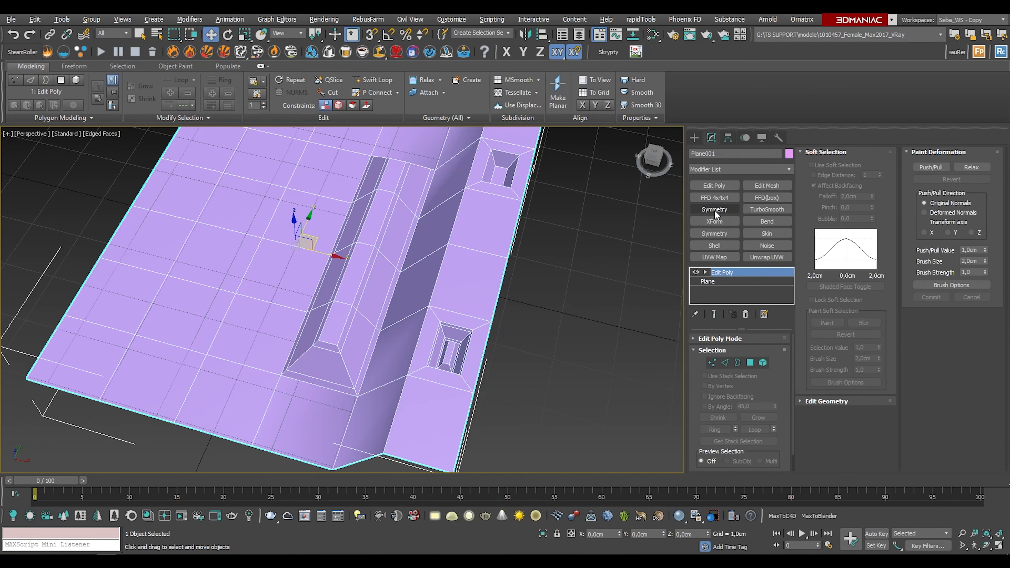
left_click(714, 209)
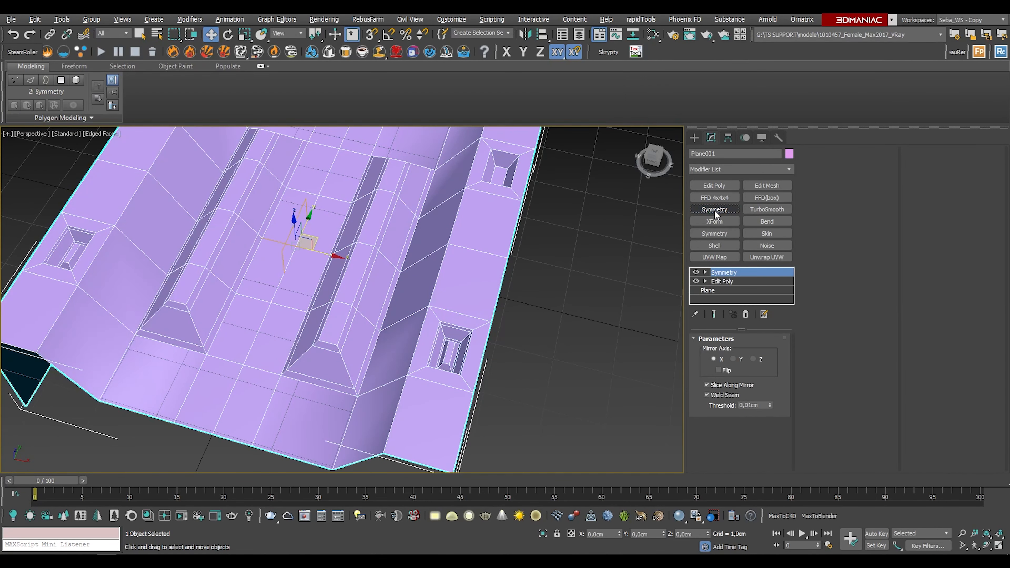
scroll(412, 369, "down", 5)
scroll(343, 323, "up", 3)
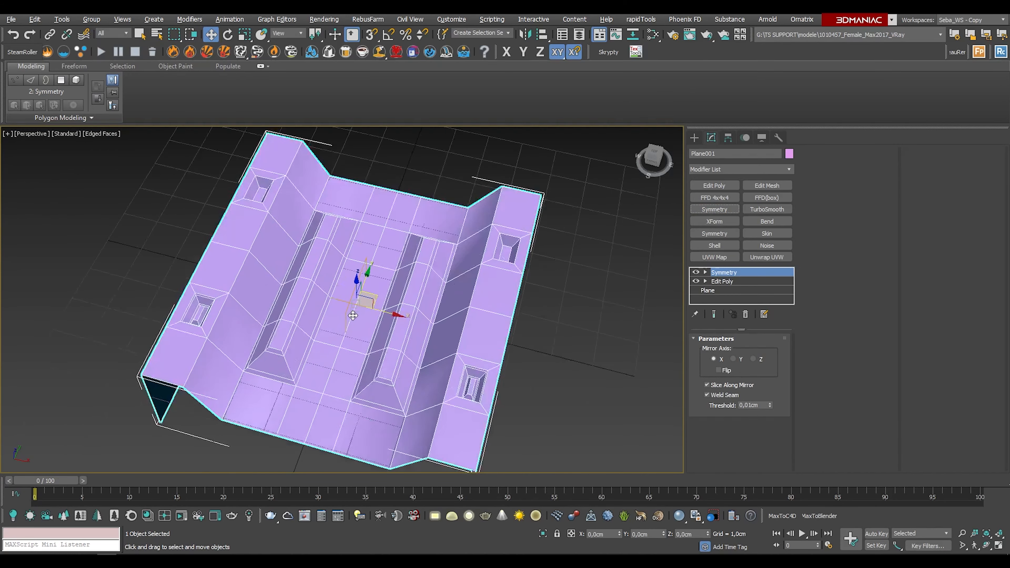
middle_click_drag(353, 315, 412, 193, "alt")
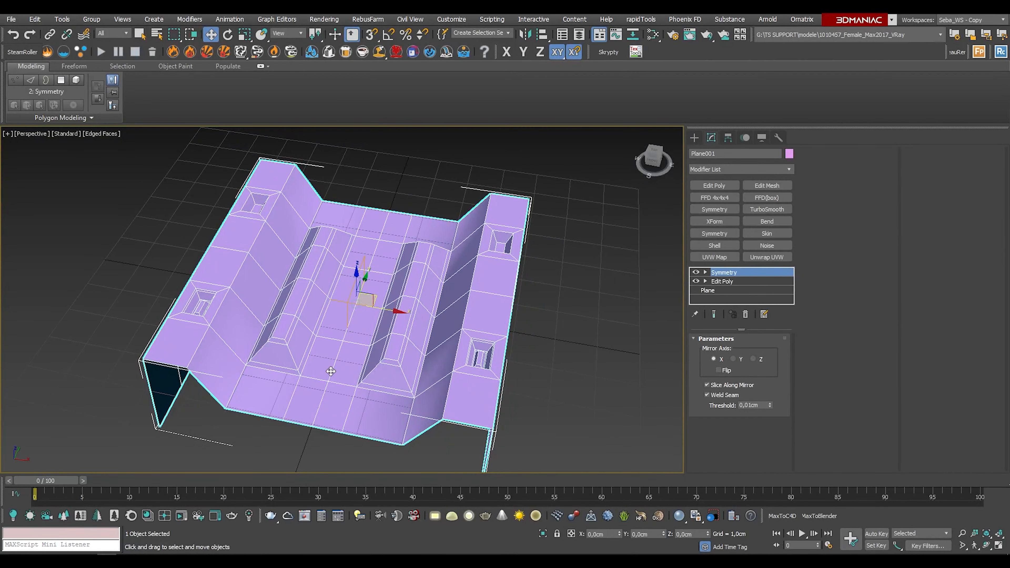
middle_click_drag(412, 165, 354, 276, "alt")
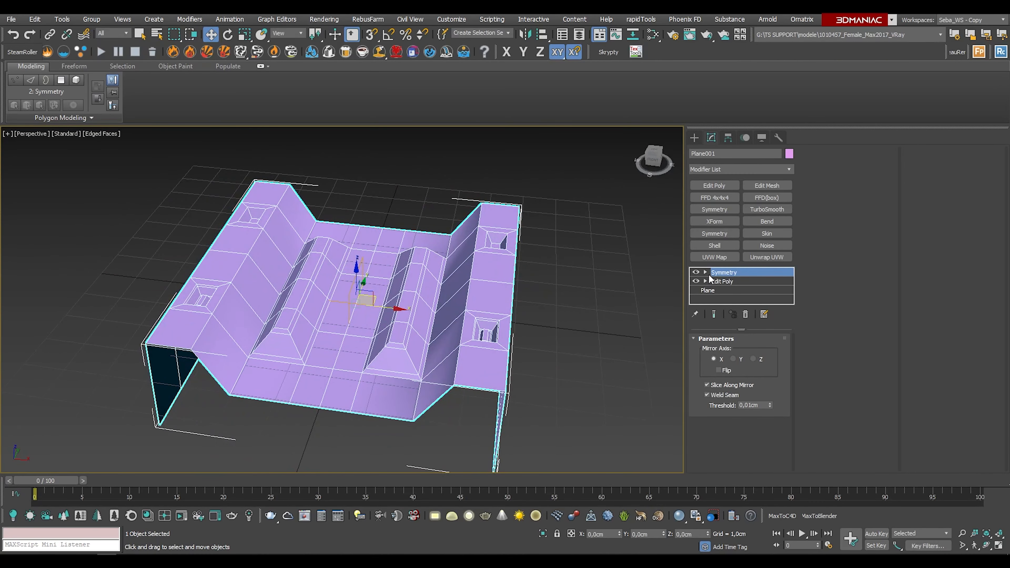
- Try the Symmetry modifier with the Y mirror axis and turn on Flip
mouse_move(386, 306)
left_mouse_down()
mouse_move(293, 286)
mouse_move(445, 318)
mouse_move(376, 307)
left_mouse_up()
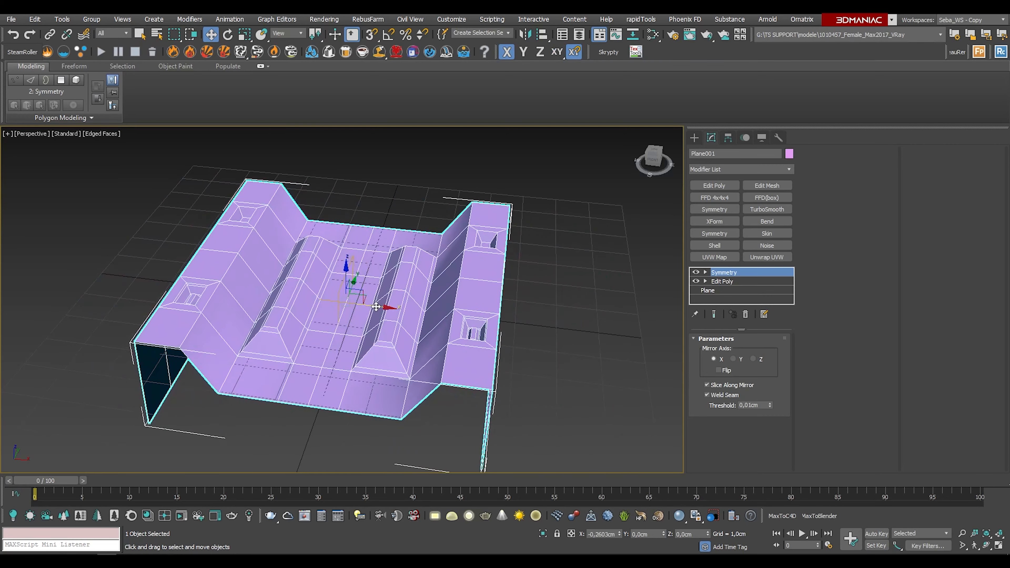
right_click(375, 307)
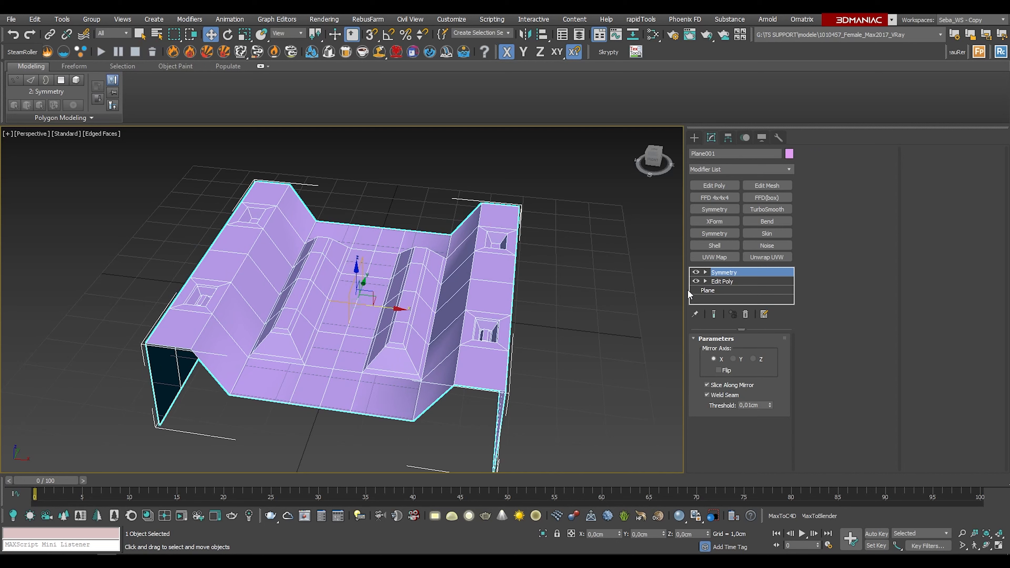
left_click(734, 359)
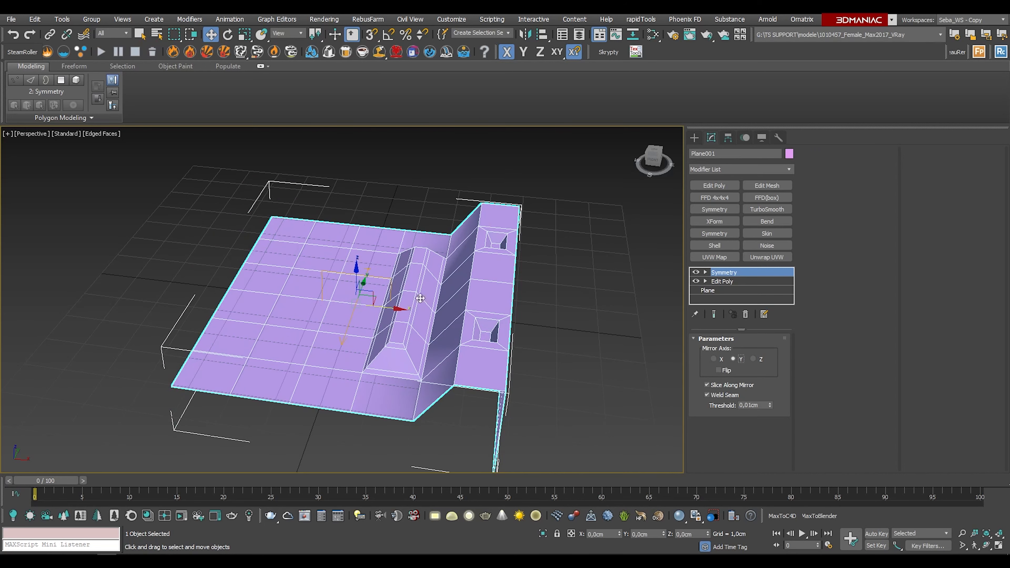
middle_click_drag(492, 299, 439, 312, "alt")
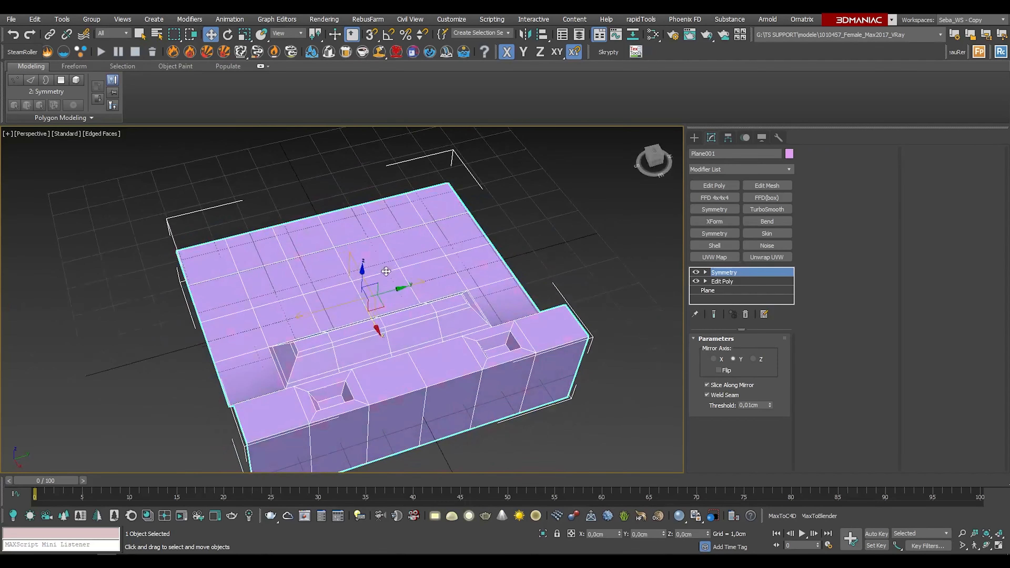
scroll(386, 273, "down", 4)
scroll(387, 321, "up", 5)
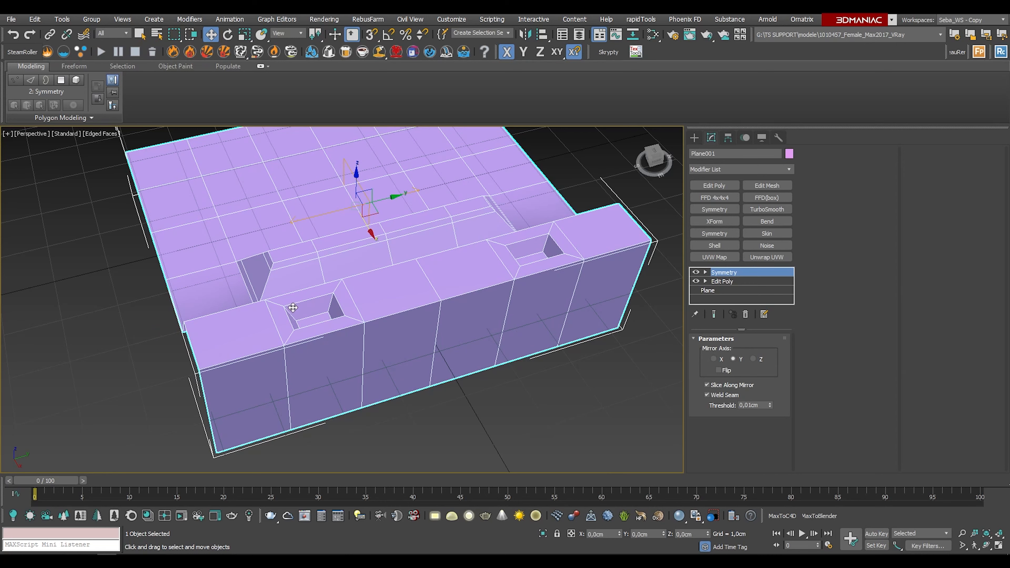
left_click(718, 370)
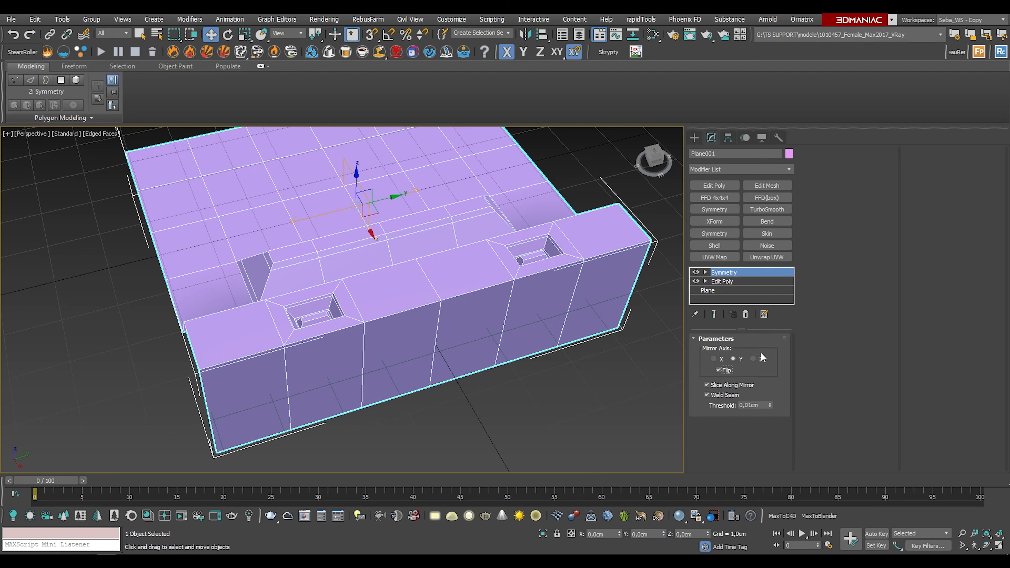
- Try the Symmetry modifier with the Z mirror axis, comparing the mirrored result with Flip on and off
left_click(755, 360)
scroll(362, 299, "down", 5)
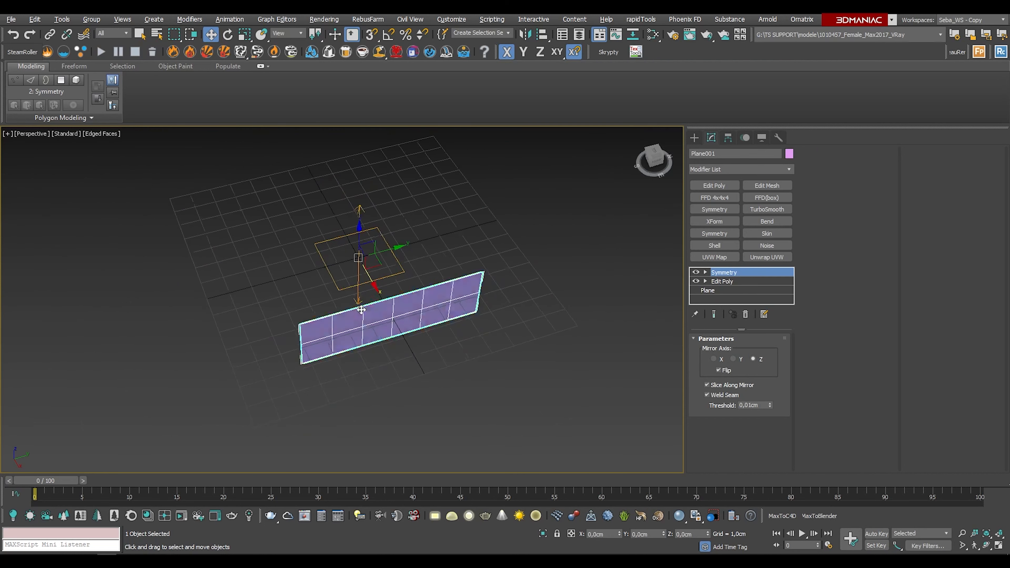
middle_click_drag(362, 299, 431, 268, "alt")
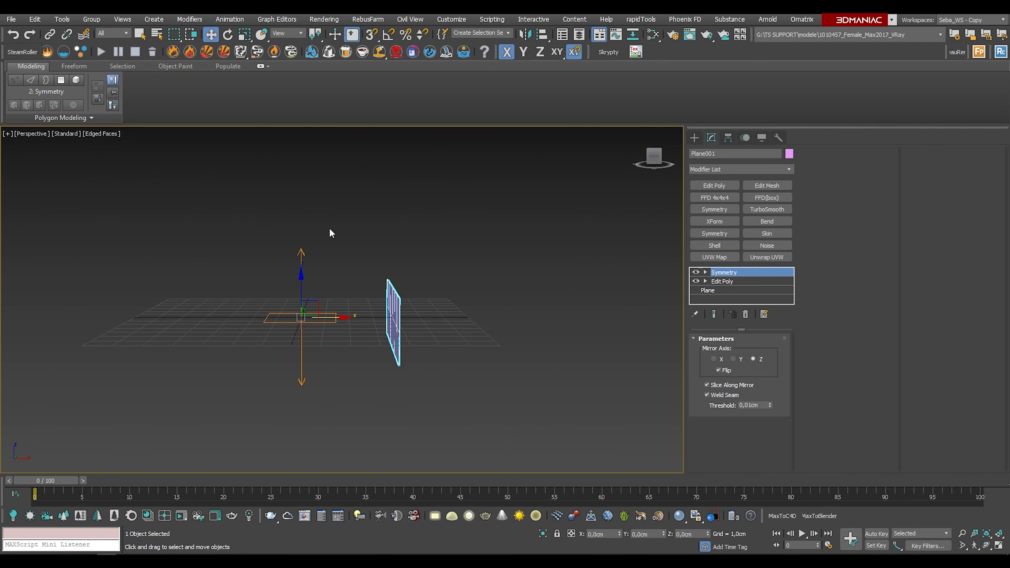
left_click(717, 371)
middle_click_drag(305, 314, 336, 321, "alt")
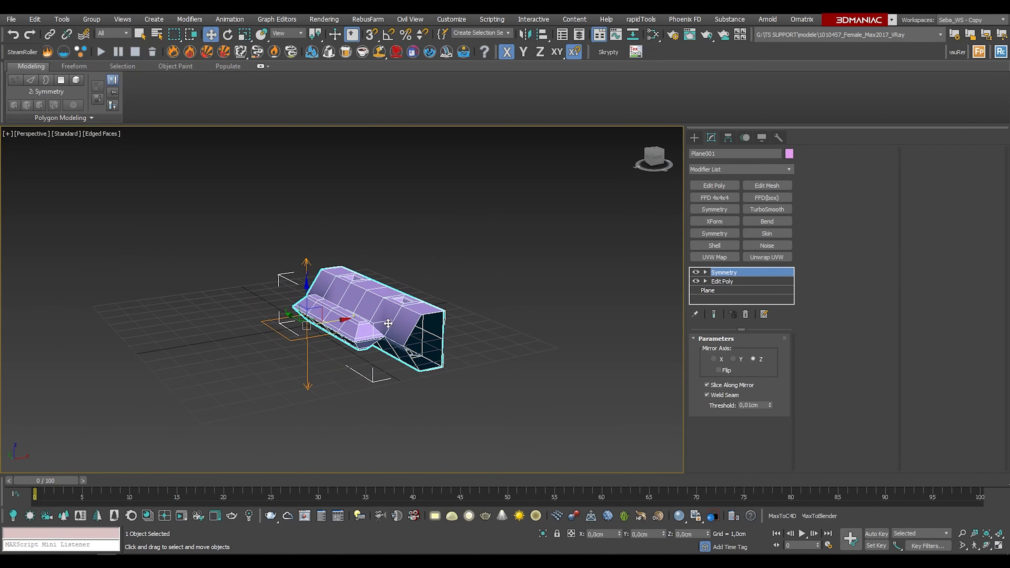
scroll(388, 322, "up", 5)
scroll(392, 346, "down", 5)
middle_click_drag(390, 353, 401, 368, "alt")
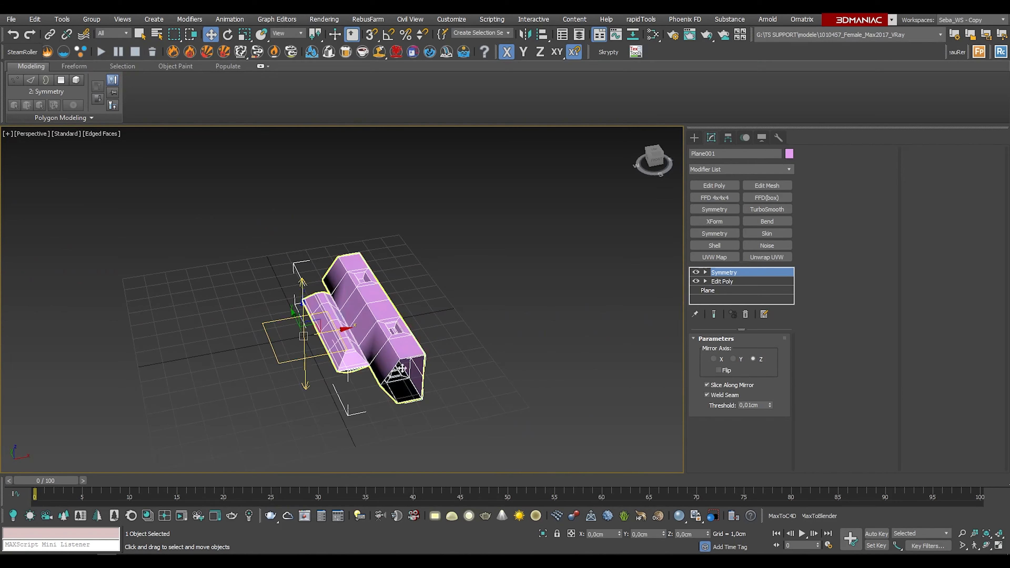
- Set the Symmetry mirror axis back to X and add an Edit Poly modifier above it
left_click(714, 359)
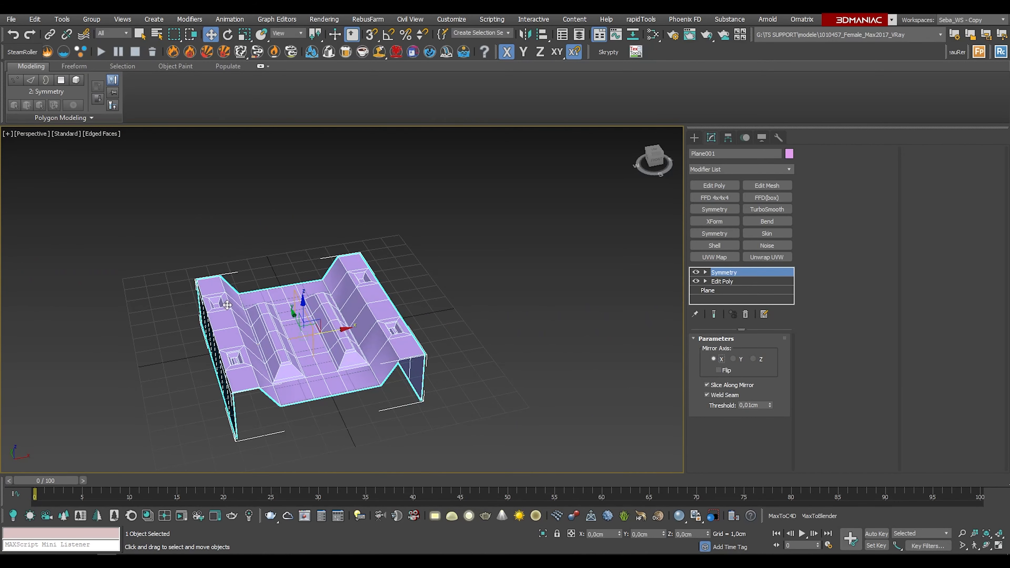
scroll(306, 326, "up", 5)
scroll(350, 337, "down", 3)
scroll(342, 346, "up", 1)
middle_click_drag(342, 346, 324, 340, "alt")
scroll(323, 286, "down", 3)
scroll(323, 335, "up", 3)
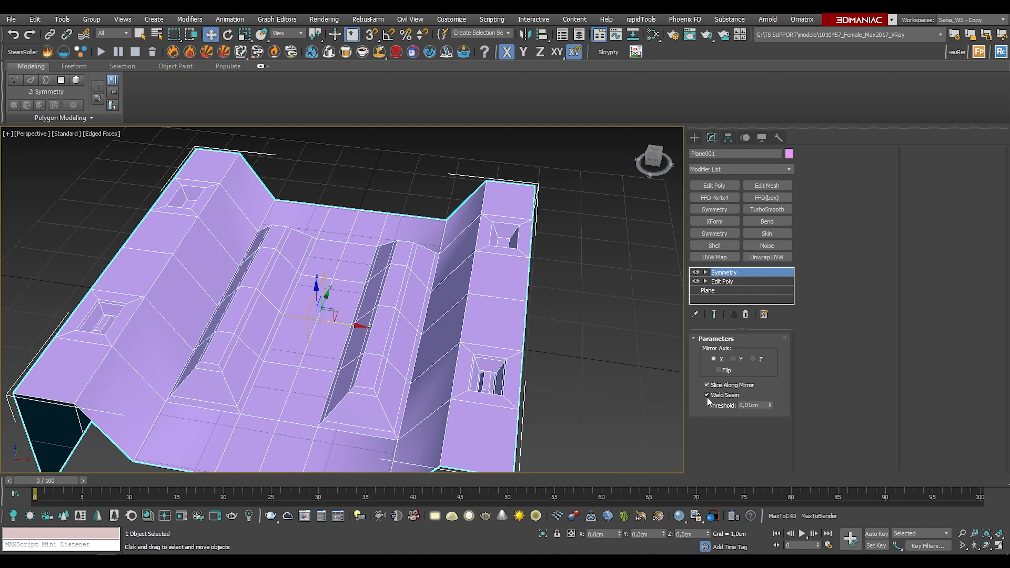
left_click(712, 185)
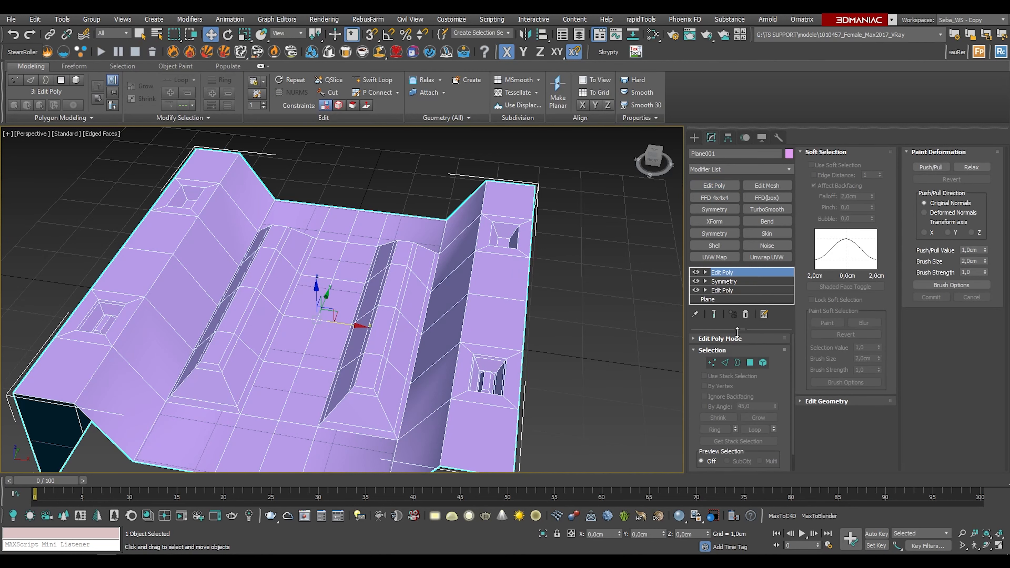
- Select the mirrored mesh at Element level in the top Edit Poly to check whether both halves are joined, and leave that level
left_click(762, 362)
left_click(354, 255)
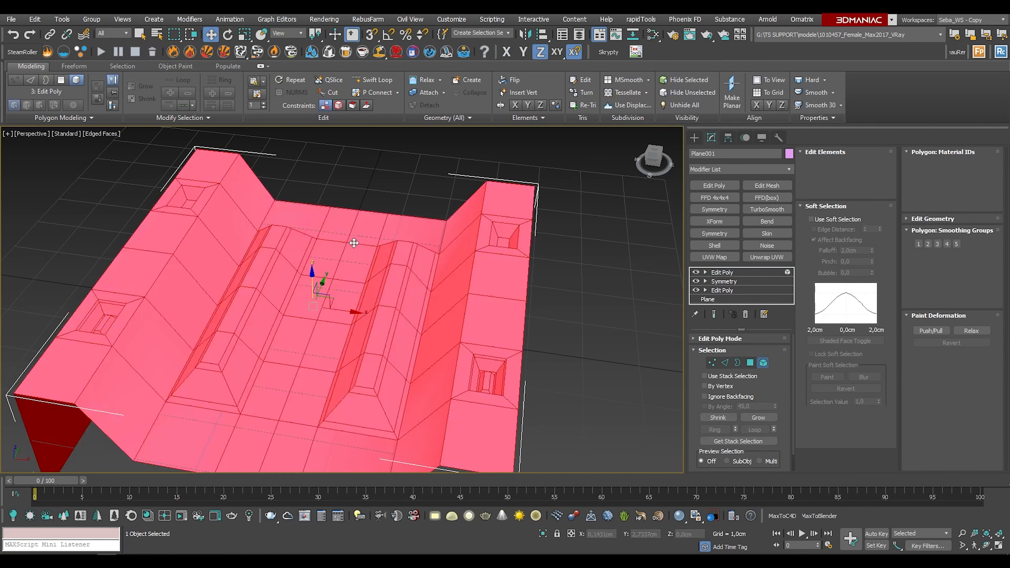
left_click(723, 281)
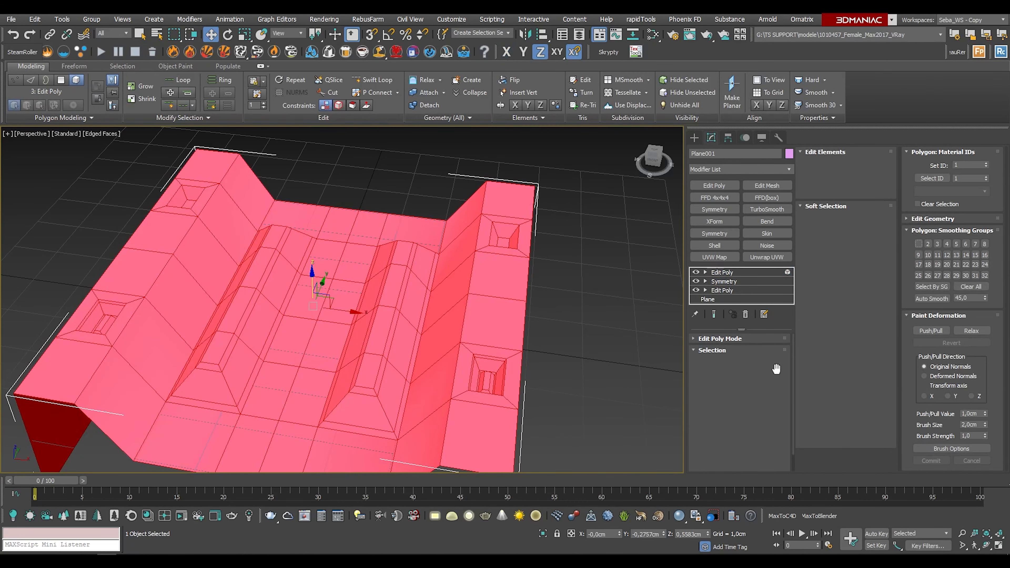
left_click(762, 362)
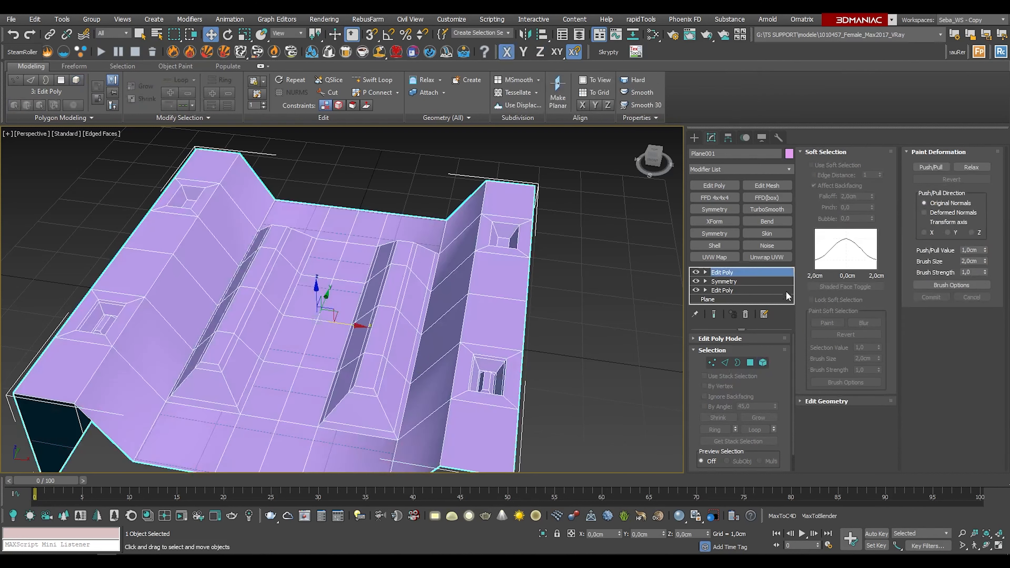
- Turn off Weld Seam in the Symmetry modifier and return to the Edit Poly above it
left_click(722, 281)
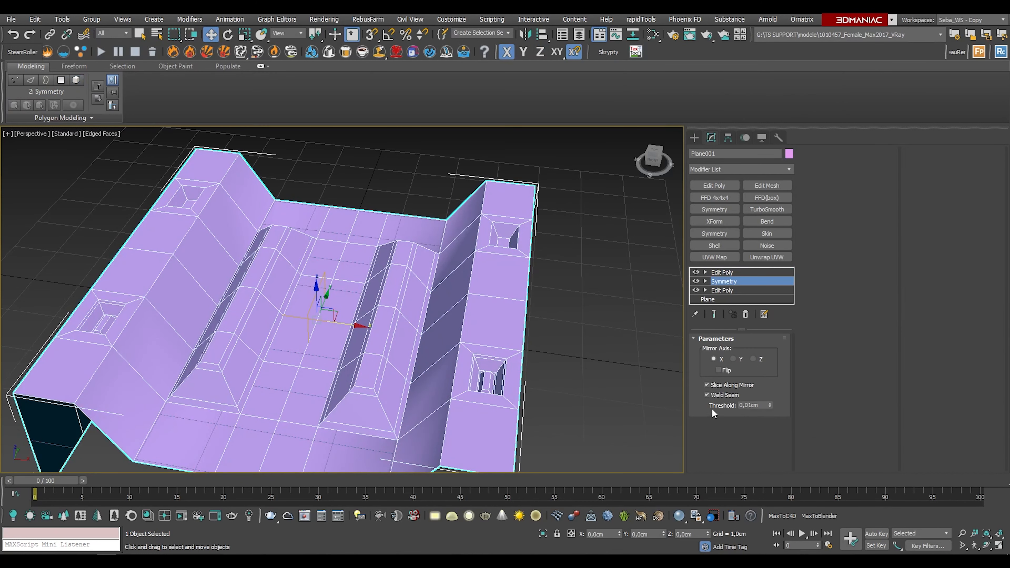
left_click(718, 395)
left_click(727, 273)
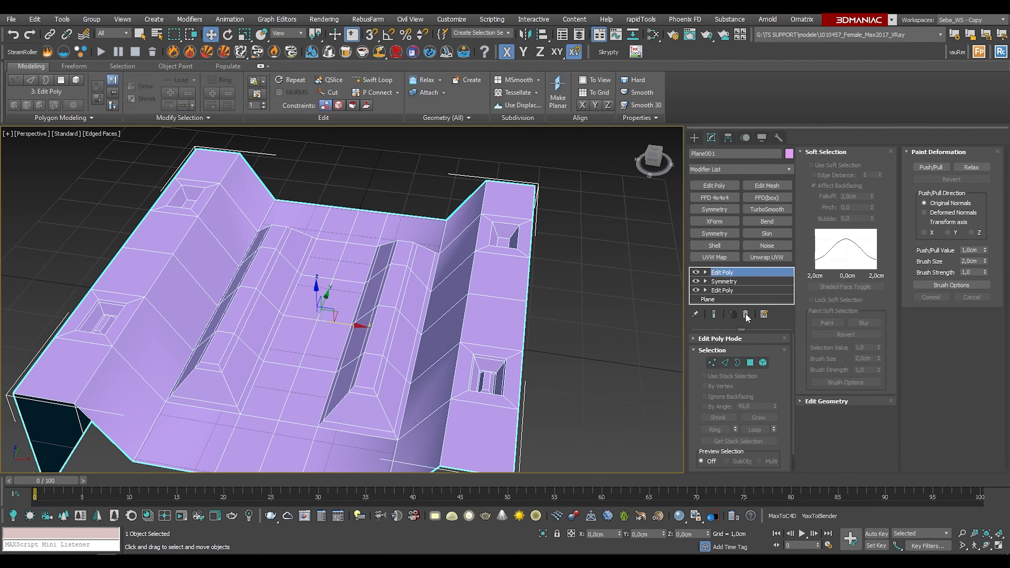
- At Element level, select each half separately, try moving the left half away from the seam, and undo the move
left_click(765, 362)
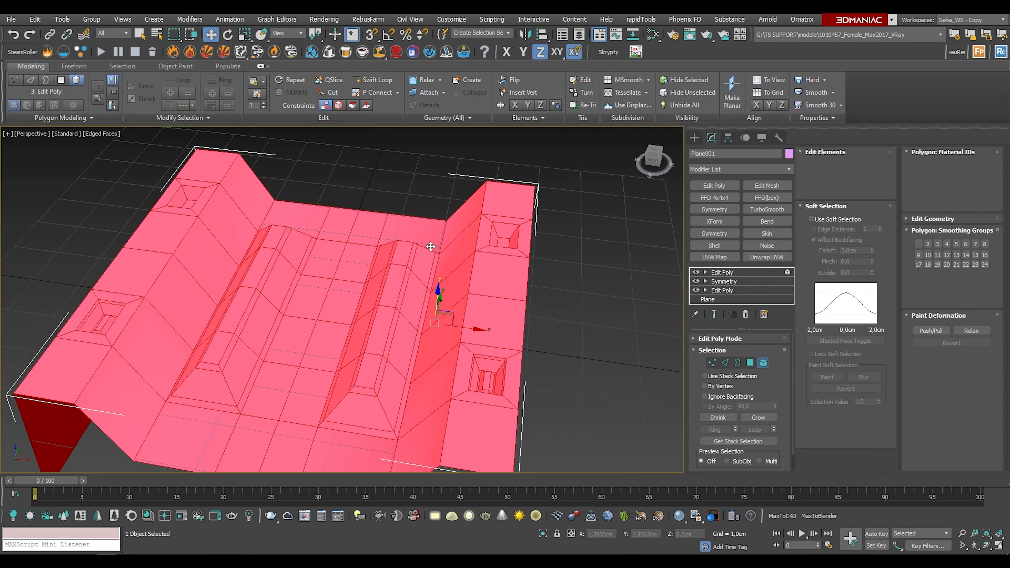
left_click(431, 246)
left_click(309, 224)
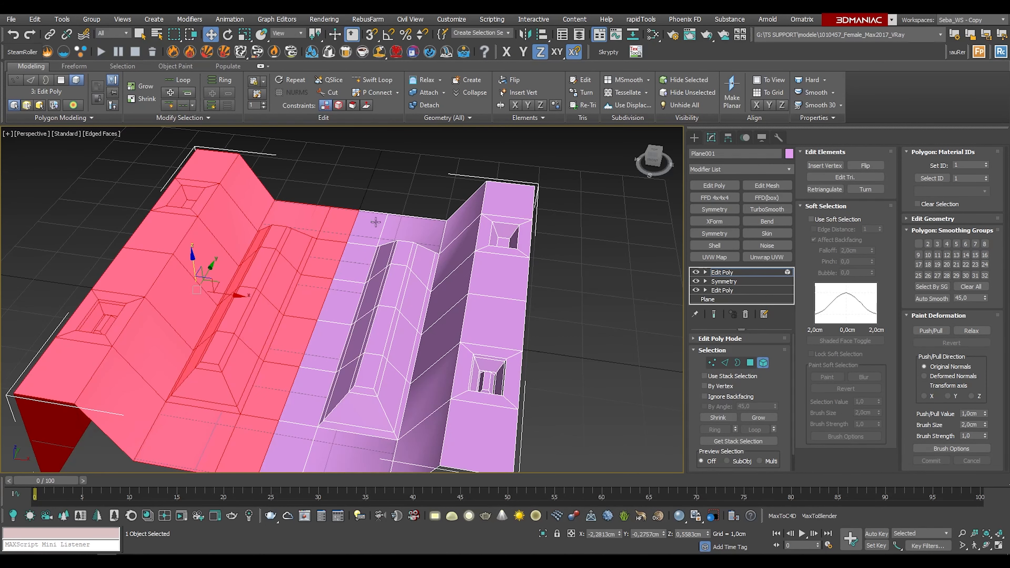
left_click(399, 227)
left_click(200, 249)
left_click_drag(223, 297, 154, 276)
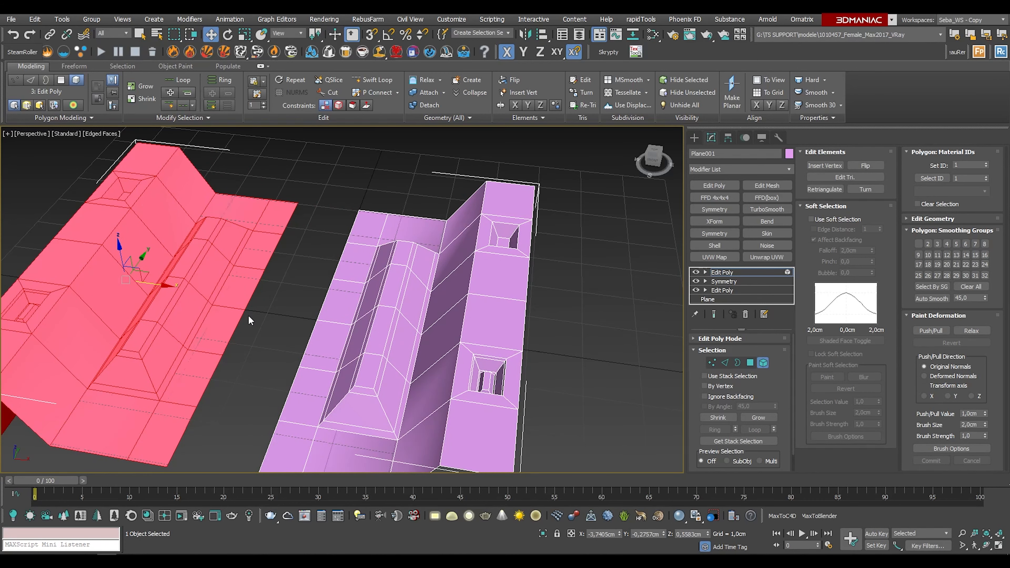
key("ctrl+z")
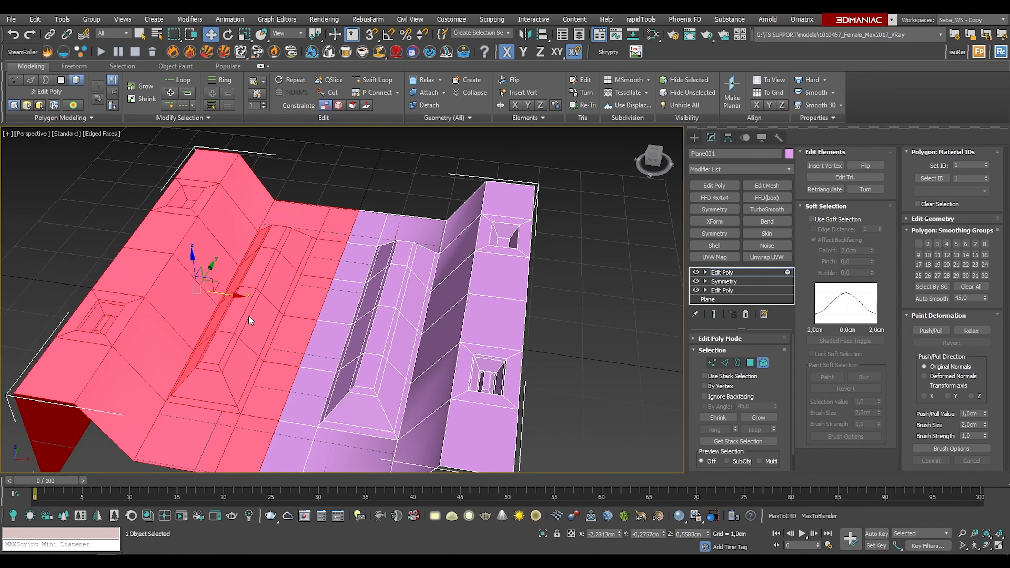
- Delete the Edit Poly modifier above Symmetry and turn Weld Seam back on in the Symmetry parameters
left_click(728, 275)
right_click(728, 274)
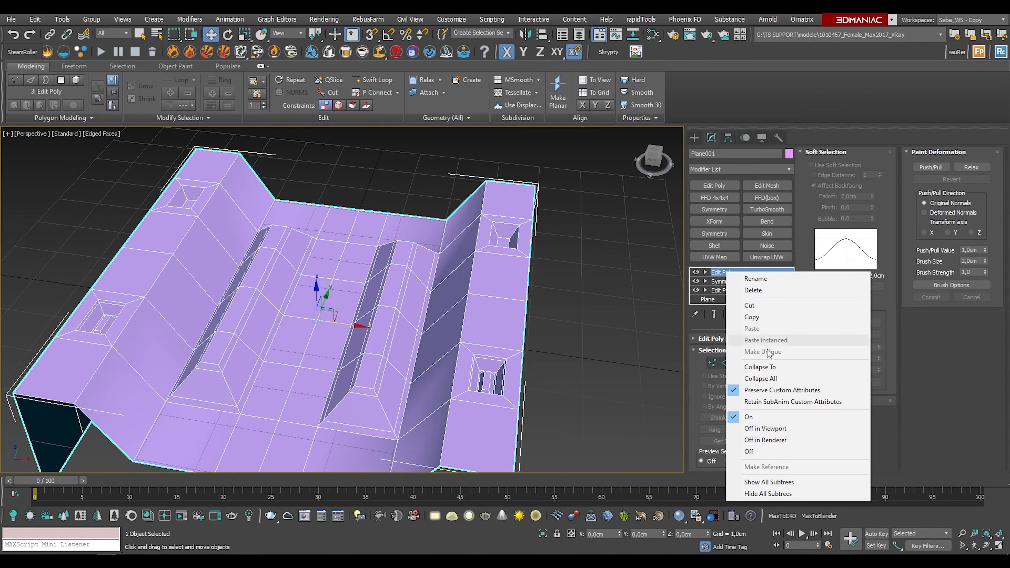
left_click(759, 291)
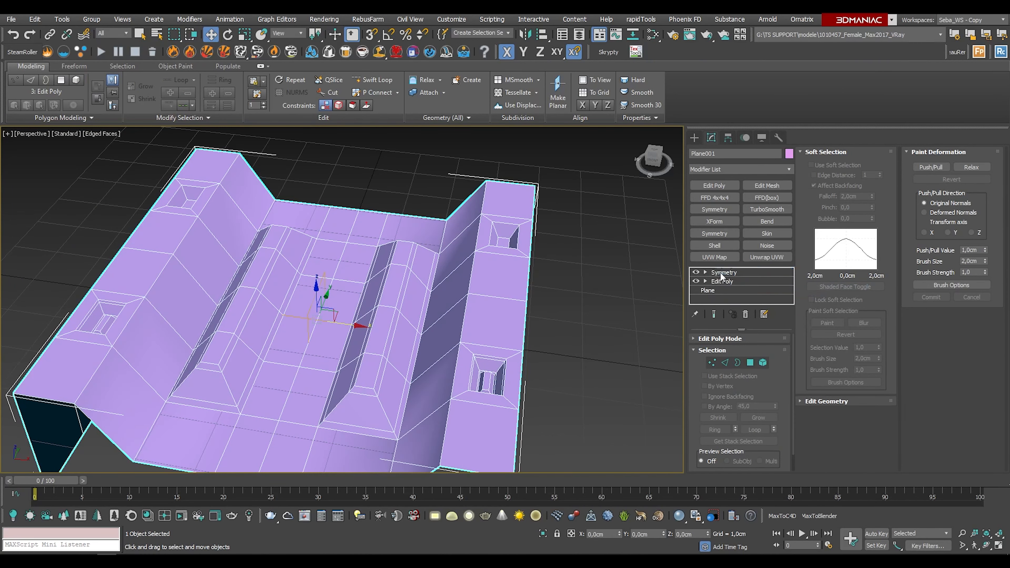
left_click(720, 272)
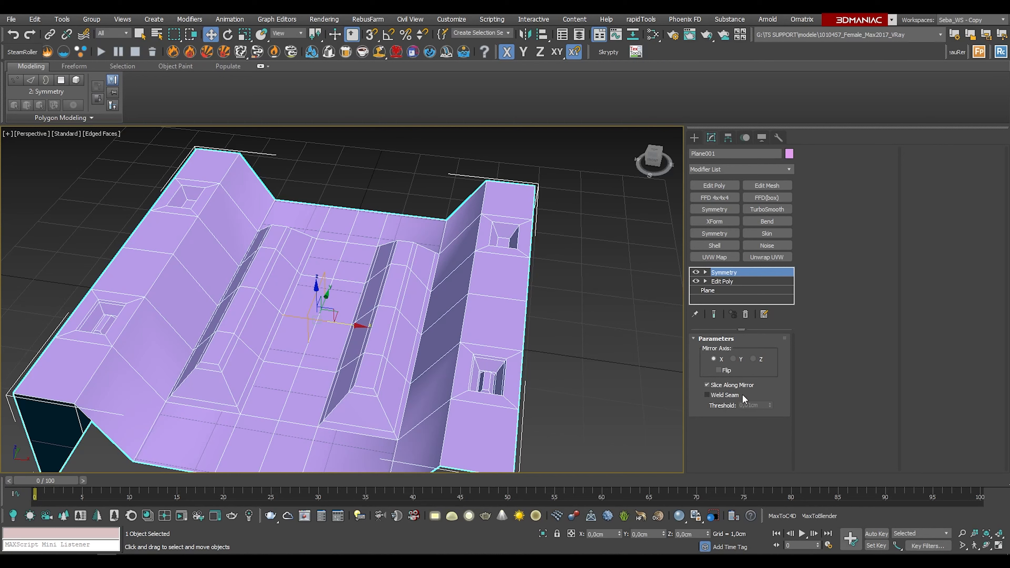
left_click(707, 396)
scroll(336, 337, "down", 5)
scroll(336, 337, "up", 5)
middle_click_drag(335, 337, 392, 313, "alt")
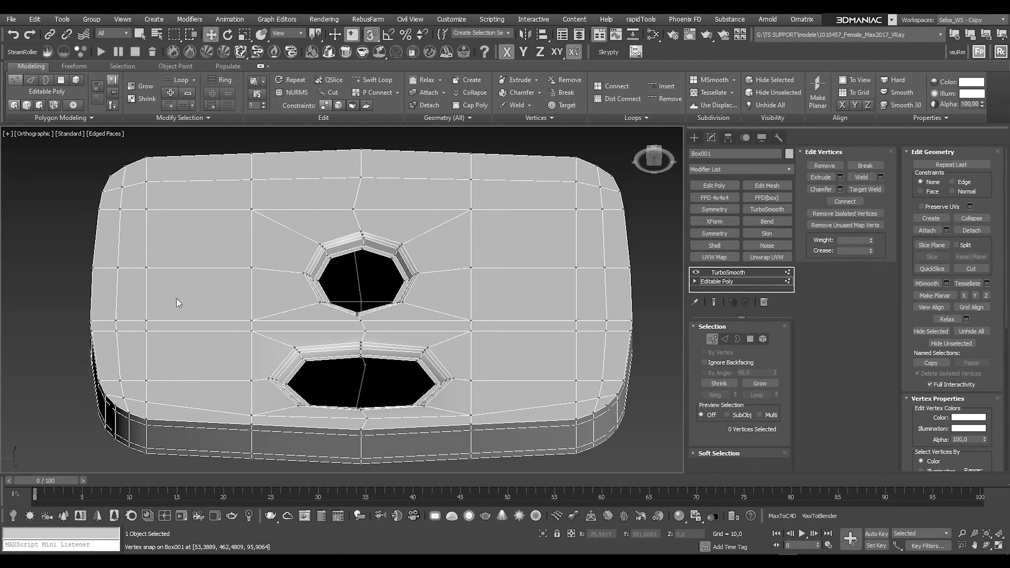
- Add a Symmetry modifier mirrored on X below TurboSmooth on Box001 and examine the centre seam around both holes
scroll(319, 199, "down", 3)
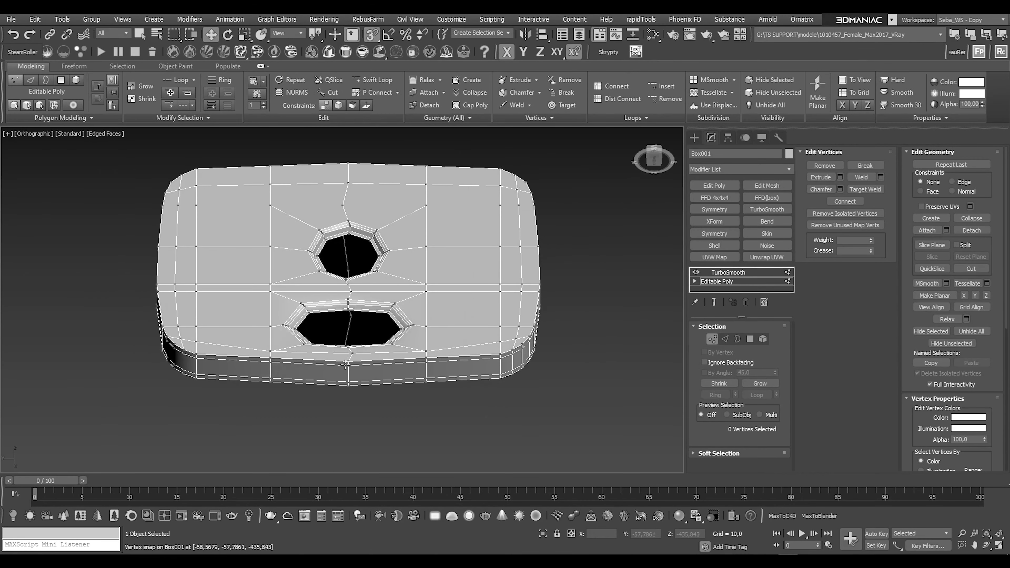
scroll(336, 190, "up", 4)
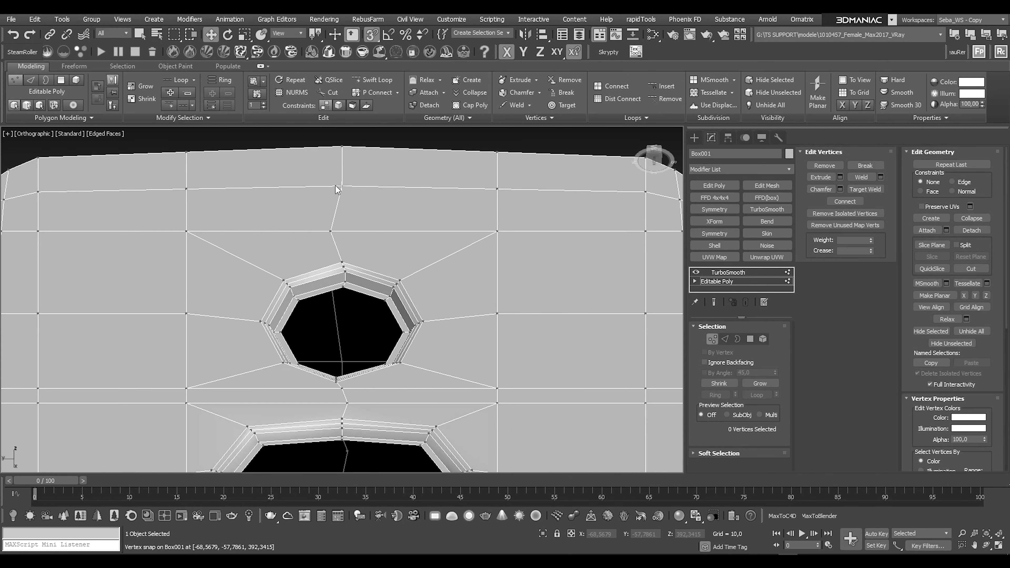
scroll(336, 191, "down", 4)
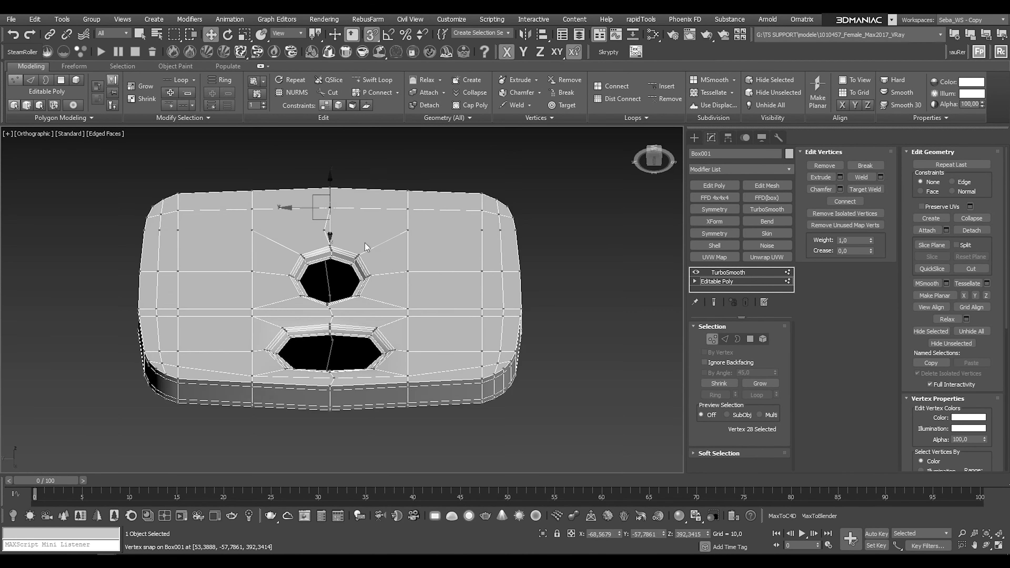
left_click(715, 209)
scroll(328, 255, "up", 10)
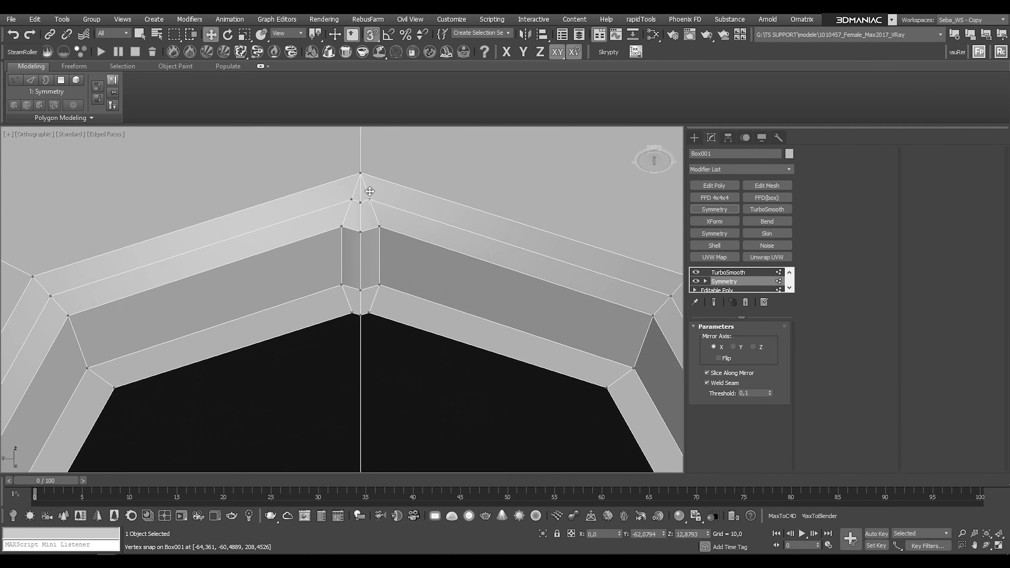
scroll(333, 225, "down", 10)
scroll(350, 287, "up", 7)
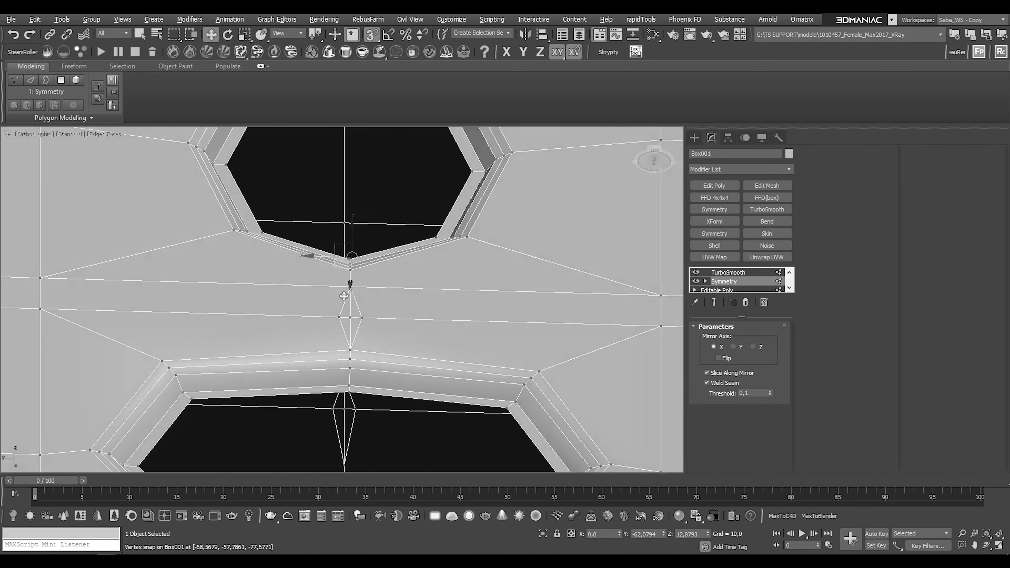
- Turn on Flip in Box001's Symmetry modifier and inspect the centre seam around the holes and on the back
left_click(718, 358)
scroll(357, 172, "down", 10)
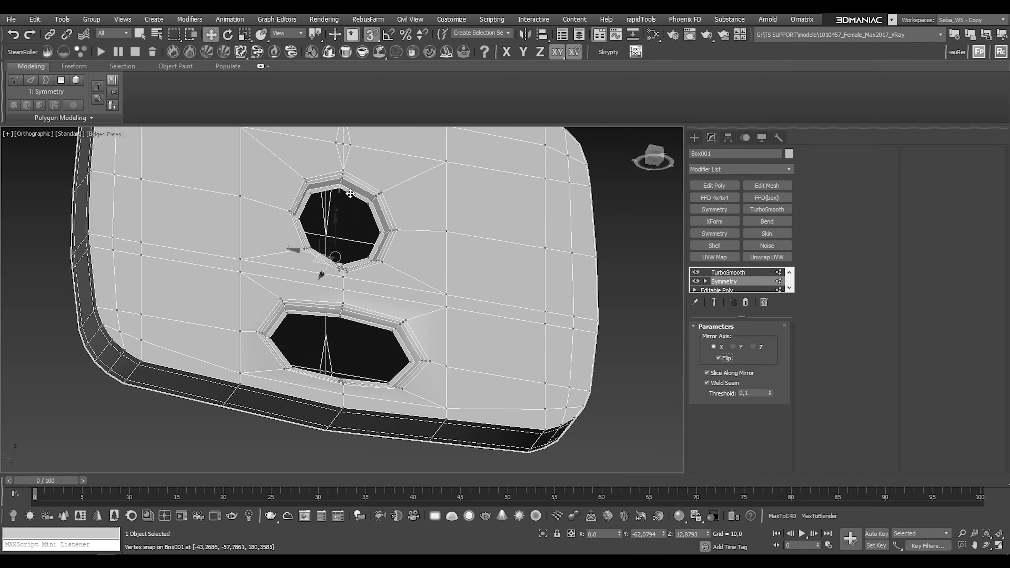
scroll(334, 244, "up", 15)
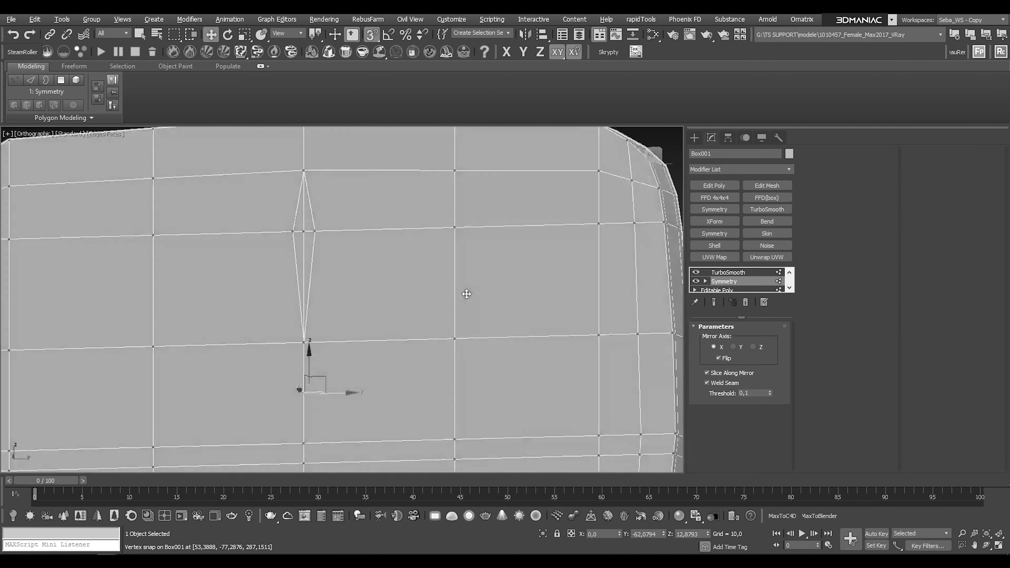
scroll(287, 186, "down", 10)
scroll(273, 176, "up", 6)
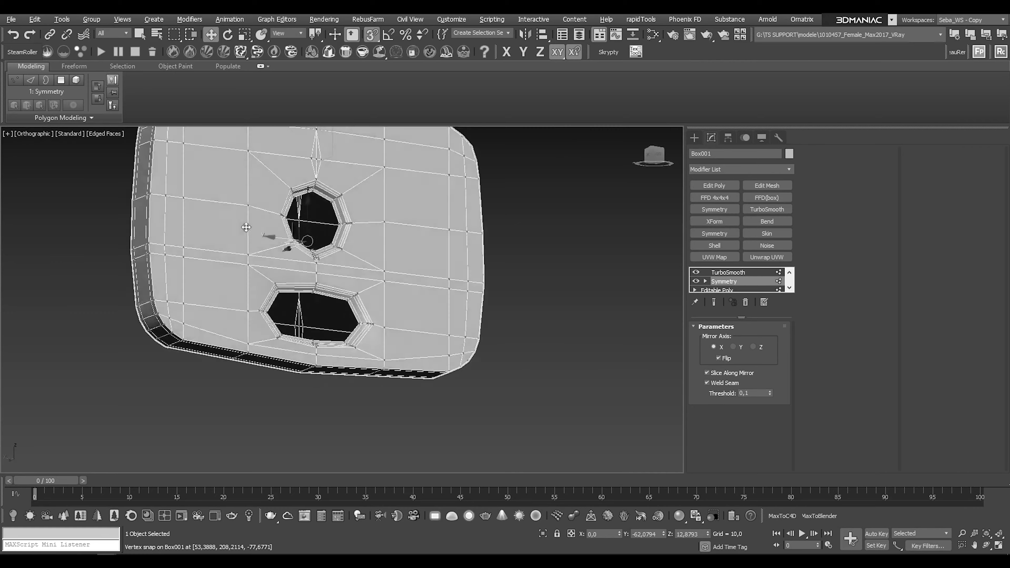
scroll(272, 176, "up", 8)
scroll(286, 378, "down", 6)
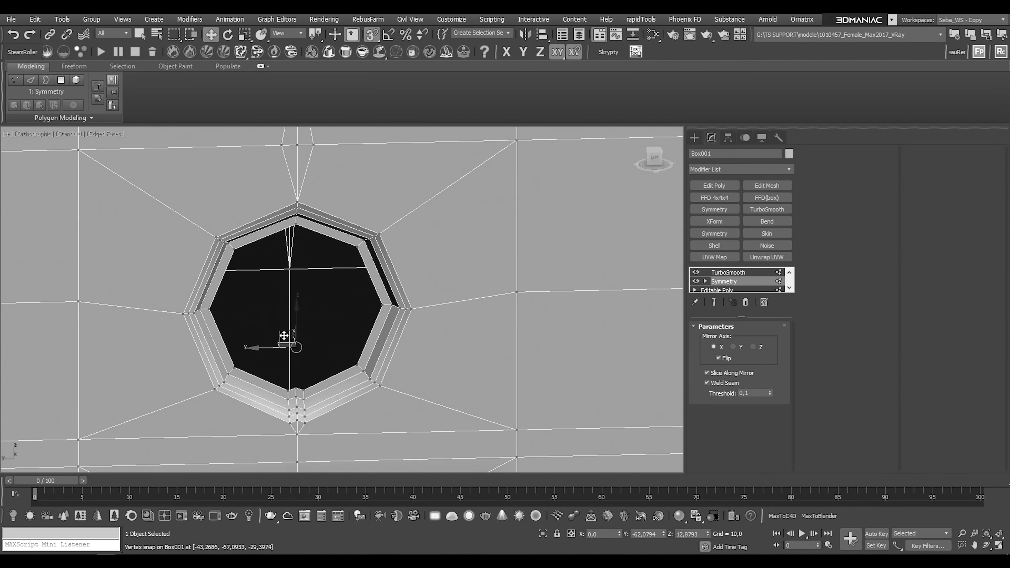
scroll(239, 354, "up", 8)
scroll(270, 219, "down", 6)
scroll(290, 393, "up", 5)
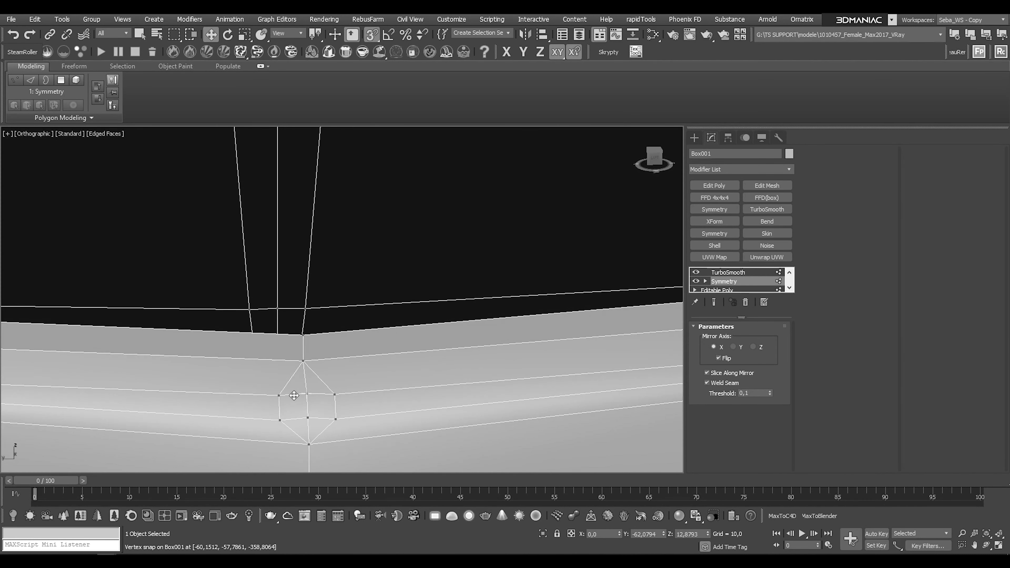
scroll(285, 330, "down", 3)
scroll(286, 329, "down", 3)
scroll(290, 273, "up", 3)
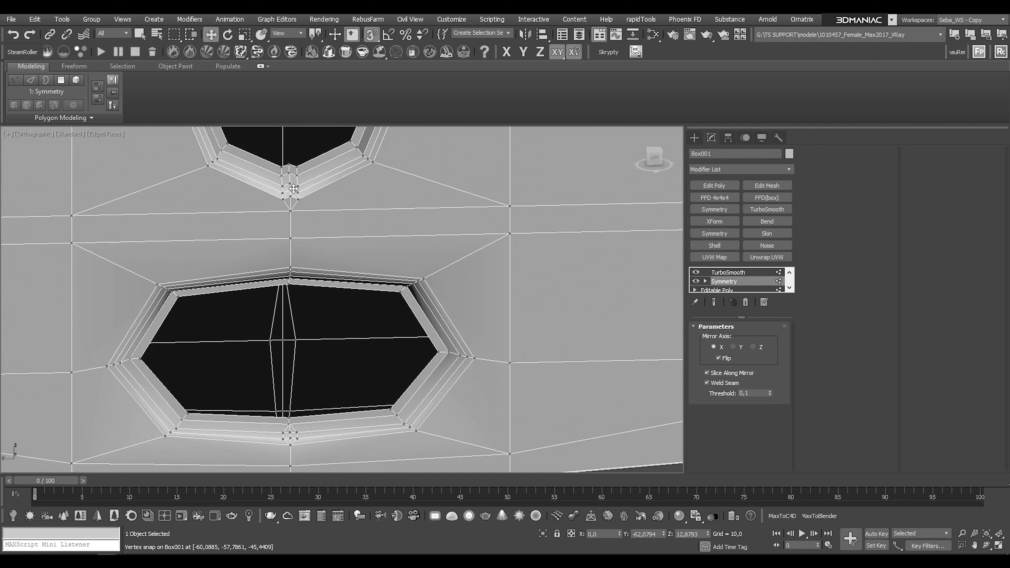
- Delete the Symmetry modifier from Box001's modifier stack
left_click(714, 290)
right_click(721, 281)
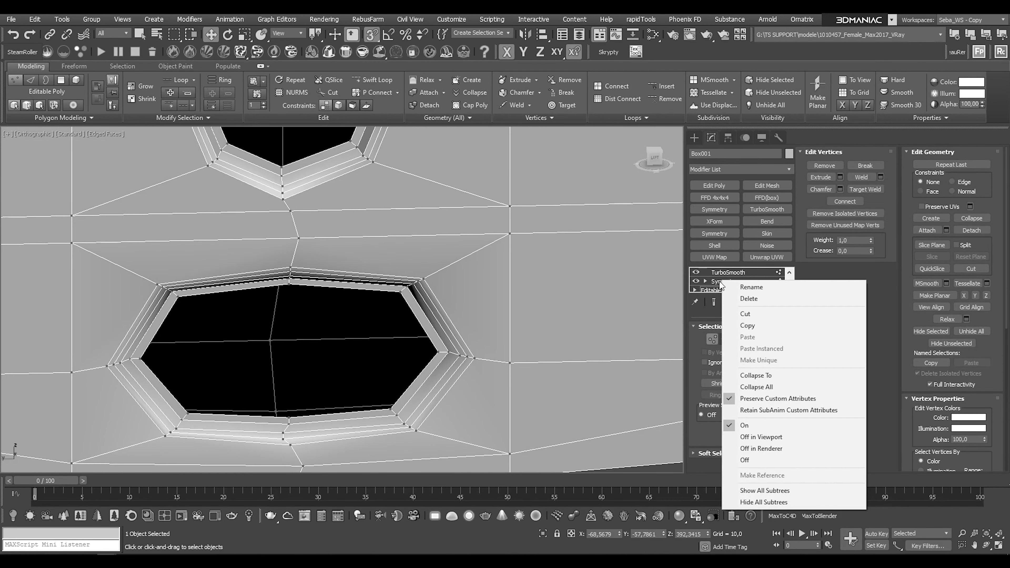
left_click(744, 299)
left_click(725, 280)
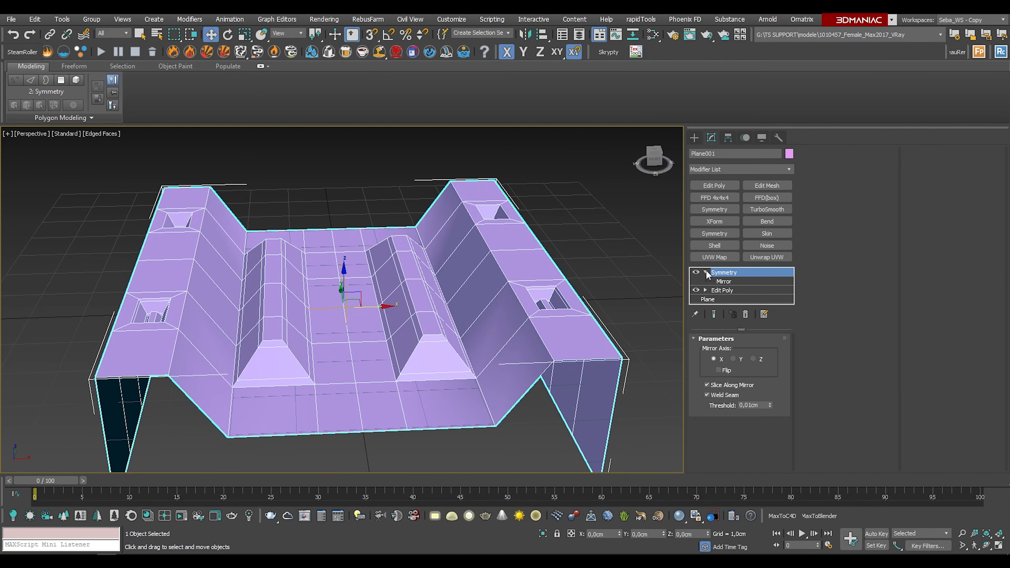
- Activate the Mirror sub-object of Plane001's Symmetry modifier and move the mirror plane to about 1.27 cm on X
left_click(706, 272)
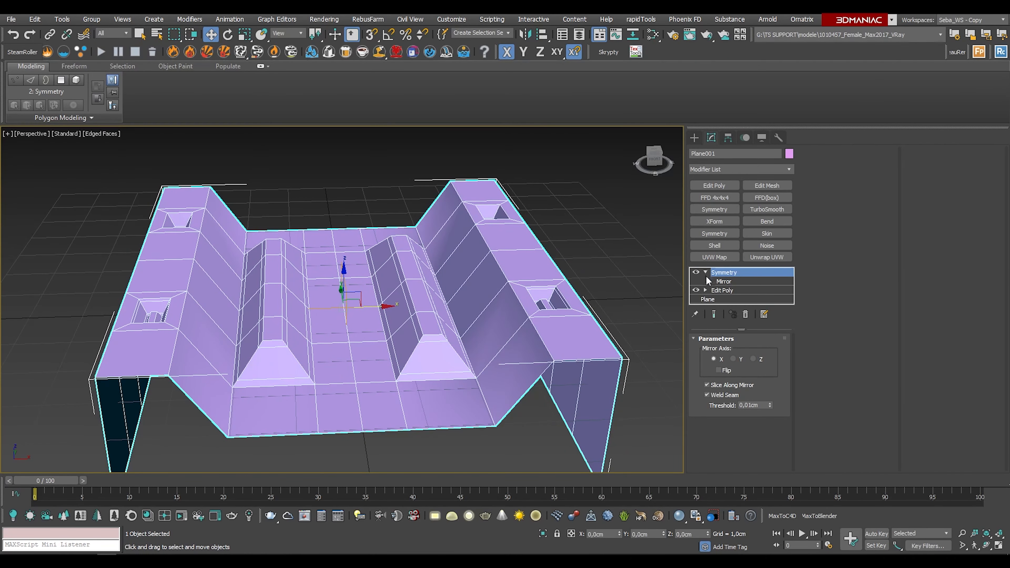
left_click(723, 281)
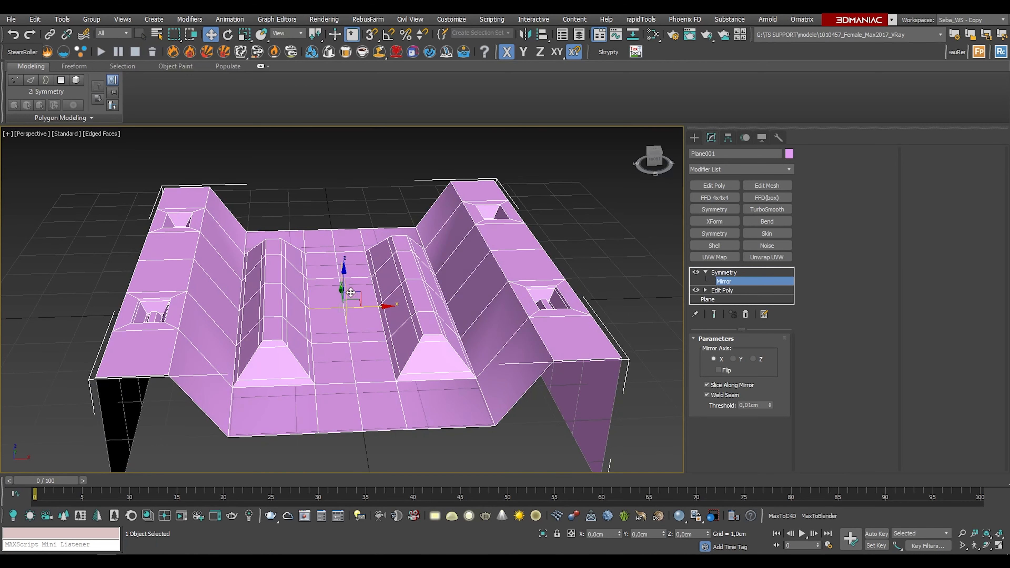
scroll(369, 252, "down", 4)
scroll(367, 283, "up", 3)
left_click_drag(378, 284, 440, 279)
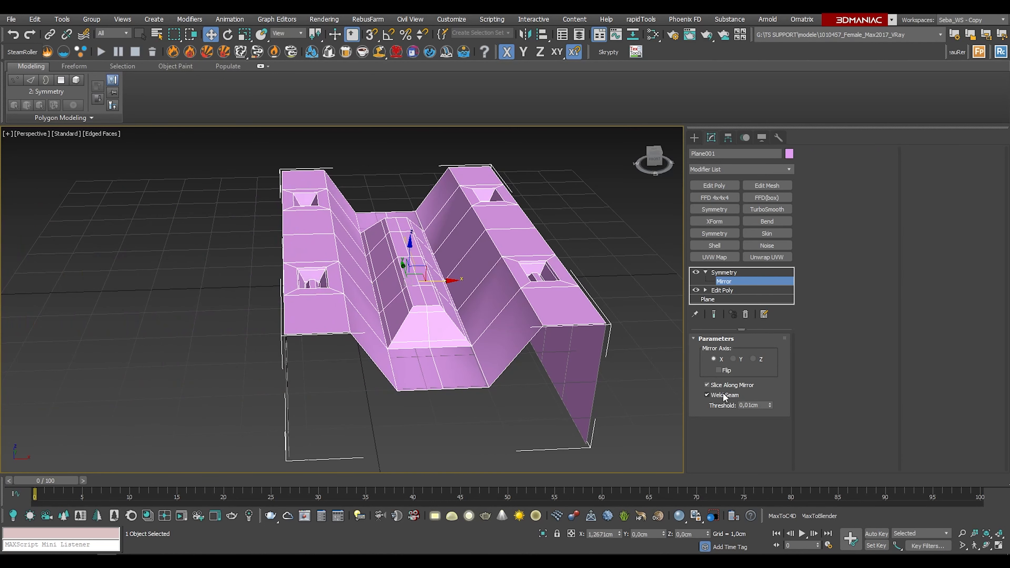
- Compare moving the mirror plane to about -4.1 cm on X with Slice Along Mirror off and moving it back with slicing on
left_click(710, 385)
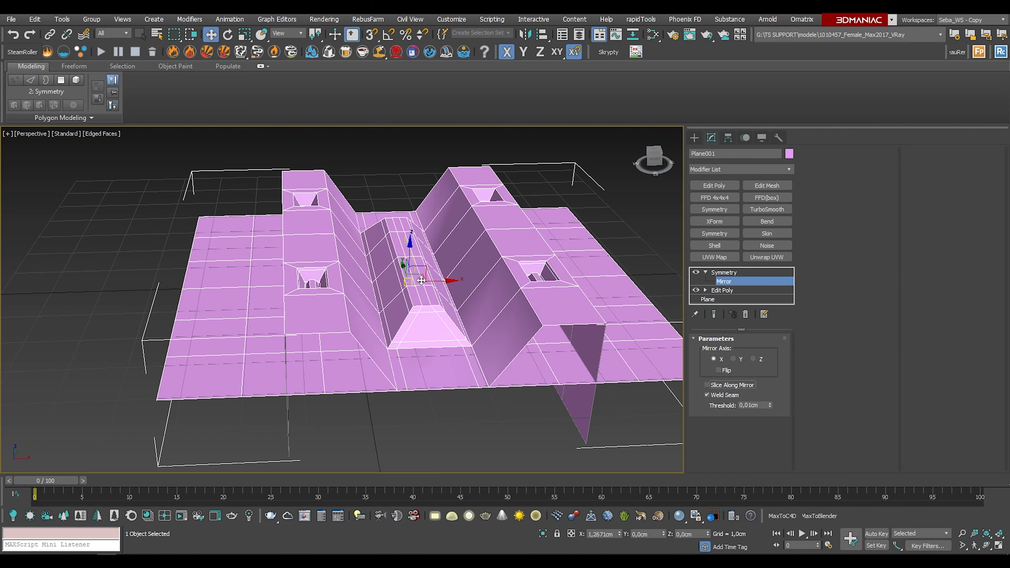
left_click_drag(421, 280, 183, 262)
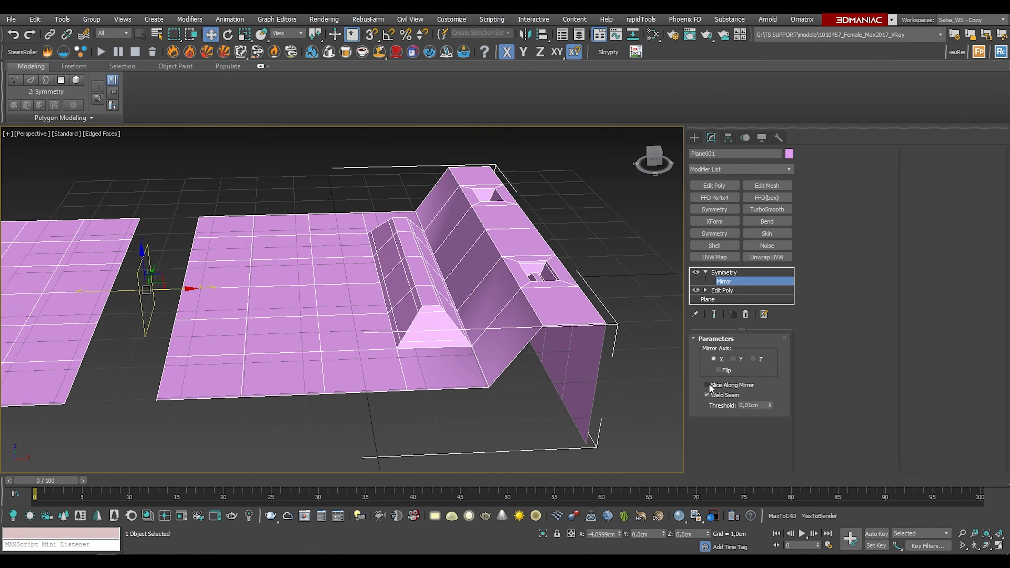
left_click_drag(177, 290, 408, 293)
- Move the mirror plane towards the model's centre, reset its X position to 0 cm, and leave the Mirror sub-object level
scroll(379, 272, "up", 5)
scroll(374, 285, "down", 4)
mouse_move(373, 287)
middle_mouse_down("alt")
mouse_move(322, 330)
mouse_move(365, 308)
mouse_move(362, 286)
mouse_move(372, 284)
middle_mouse_up("alt")
left_click_drag(405, 292, 362, 295)
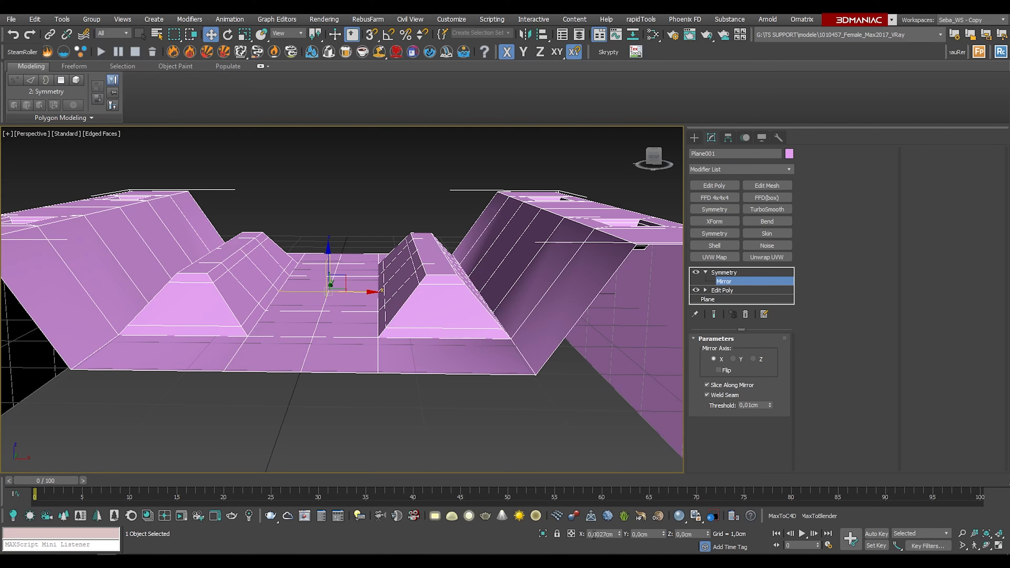
right_click(618, 535)
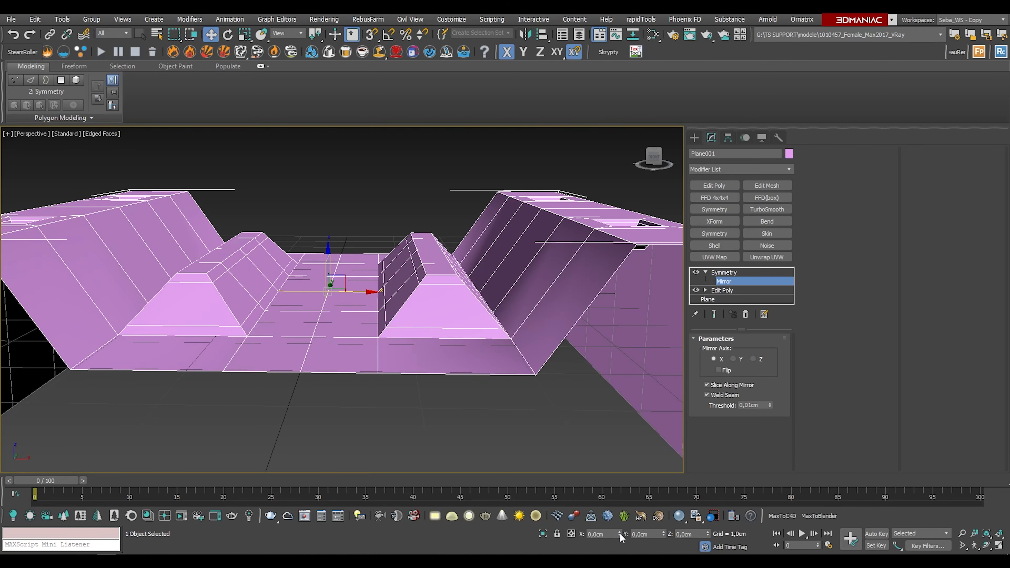
middle_click_drag(417, 450, 330, 339, "alt")
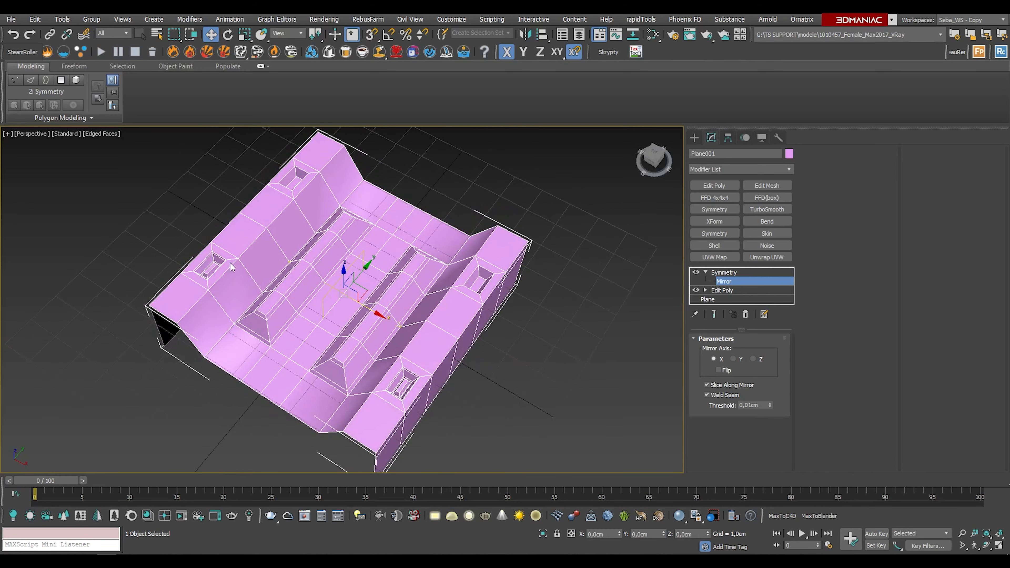
left_click(729, 274)
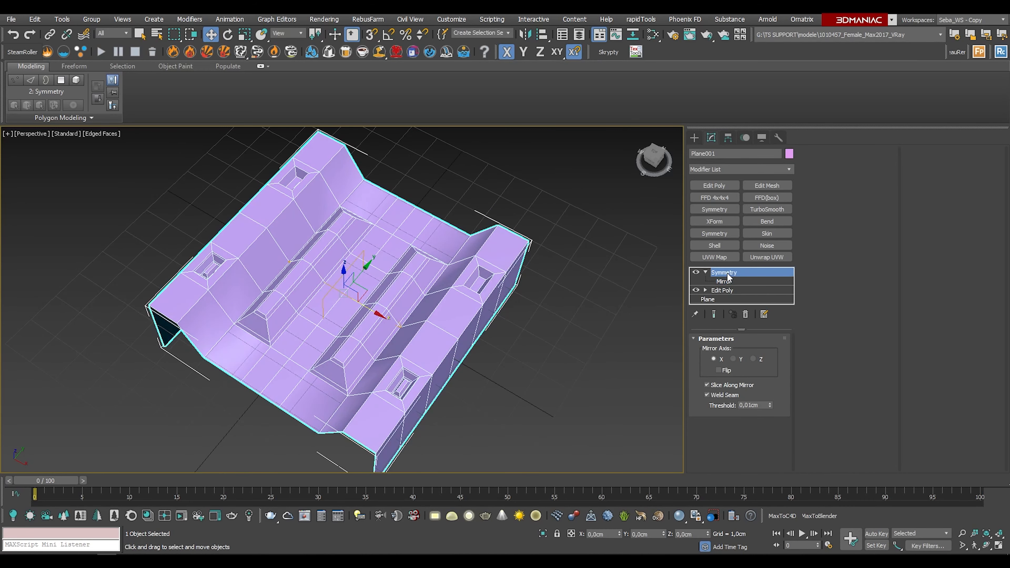
- Copy Plane001's Symmetry modifier and paste a duplicate above it in the modifier stack
right_click(728, 277)
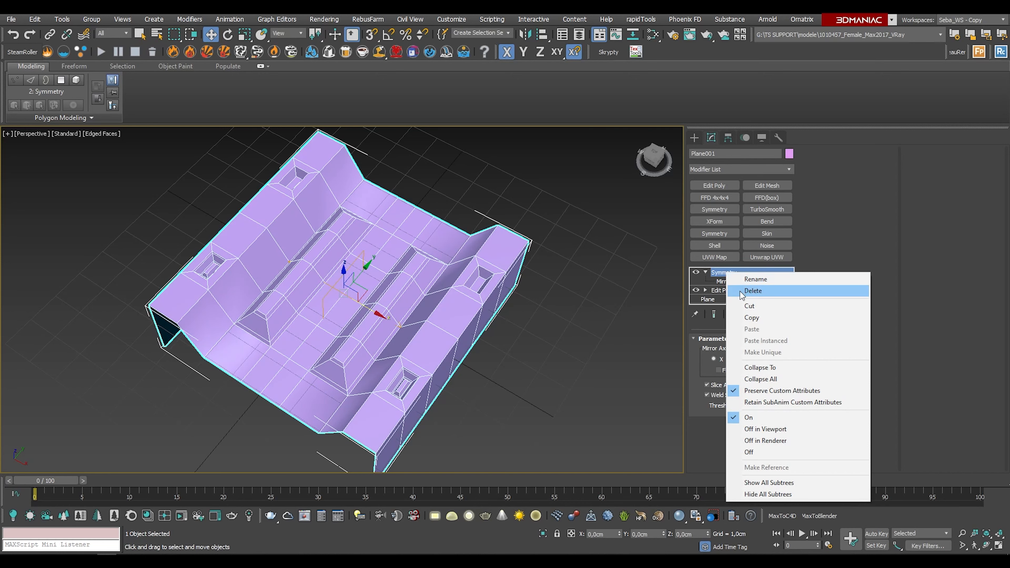
left_click(751, 318)
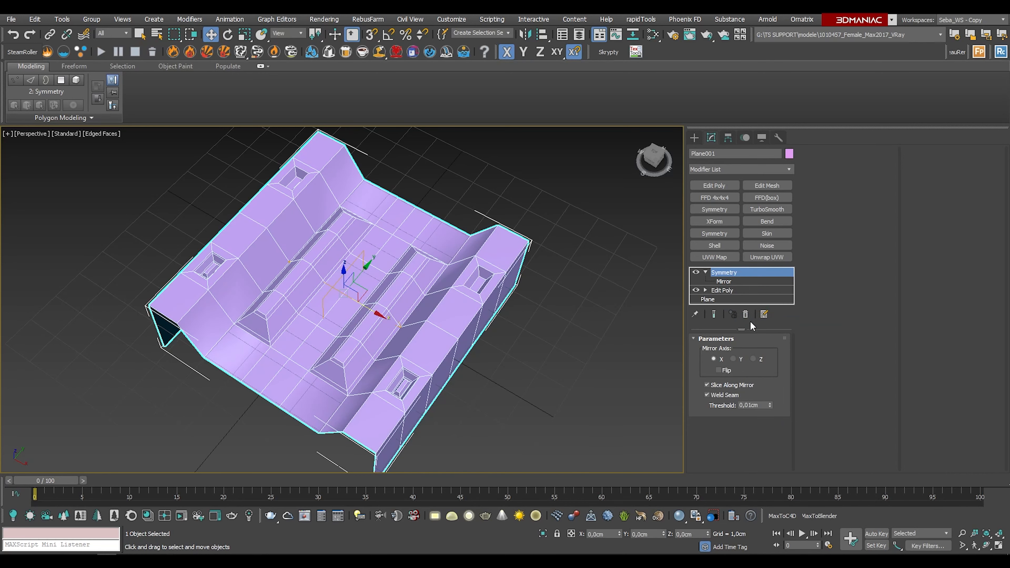
right_click(754, 274)
left_click(779, 328)
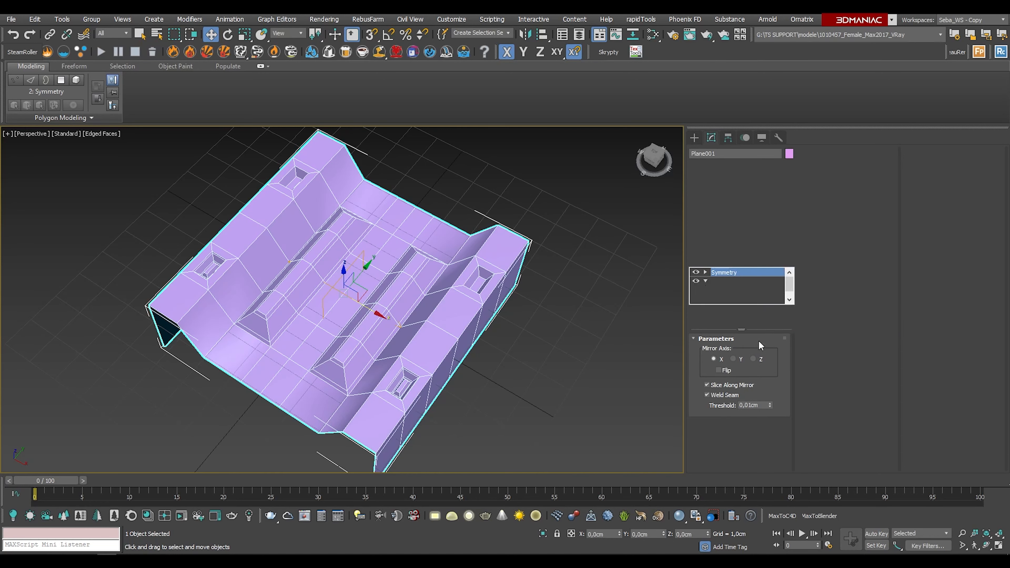
- Activate the pasted Symmetry's Mirror sub-object and rotate its mirror plane diagonally about Z, forming an L-shaped corner in the model
left_click(705, 273)
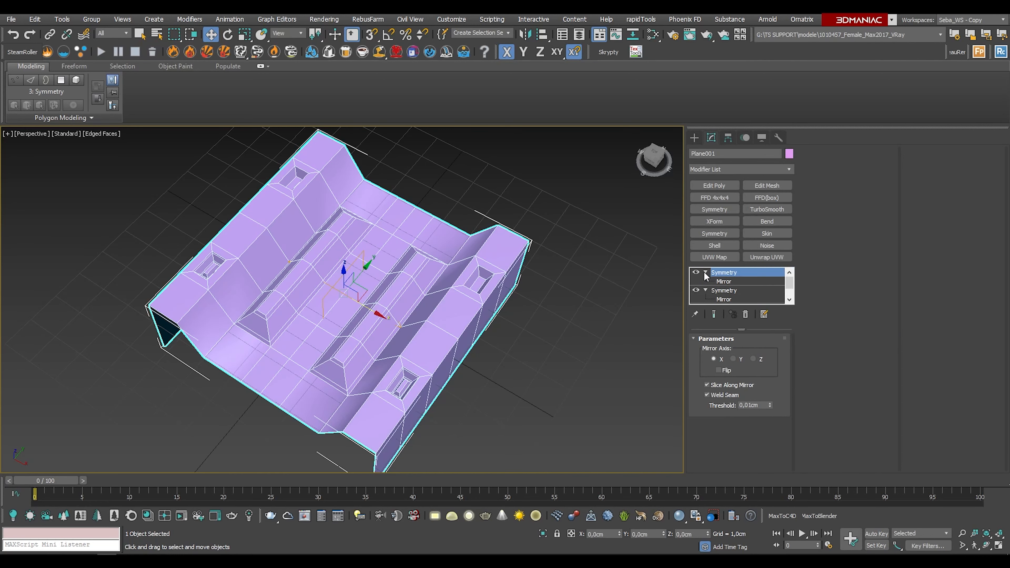
left_click(723, 281)
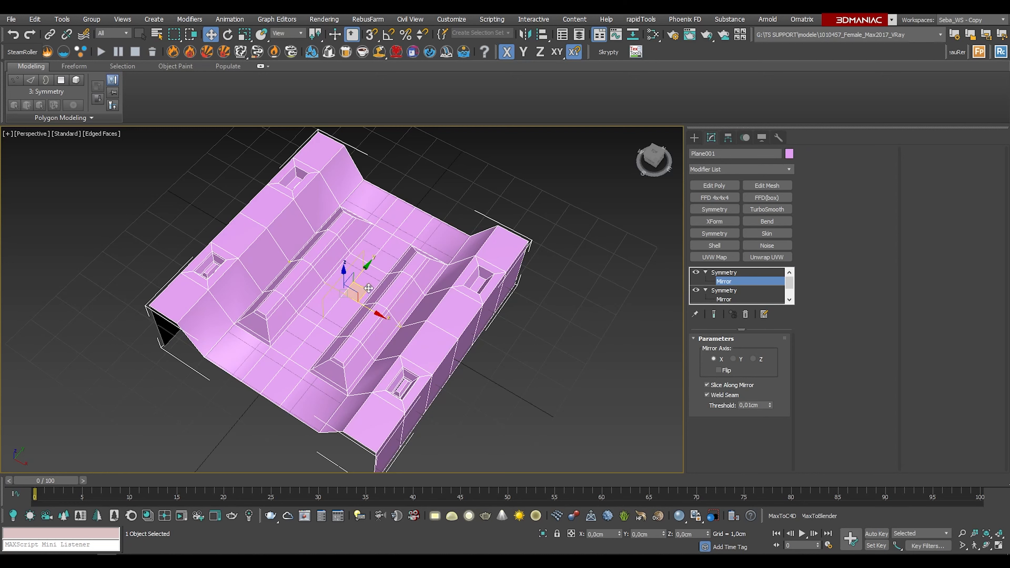
key("e")
left_click_drag(337, 329, 360, 306)
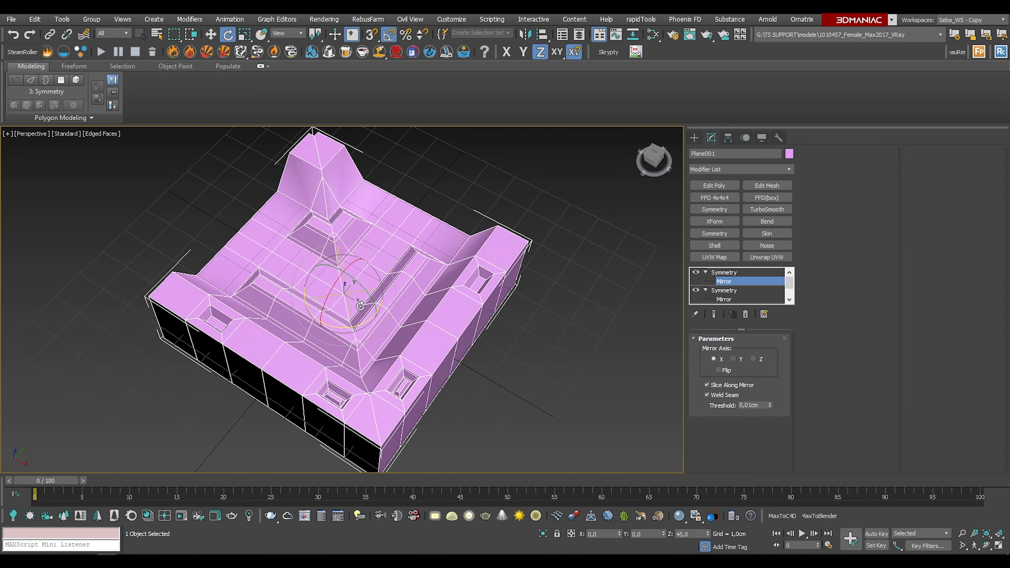
middle_click_drag(331, 304, 427, 306, "alt")
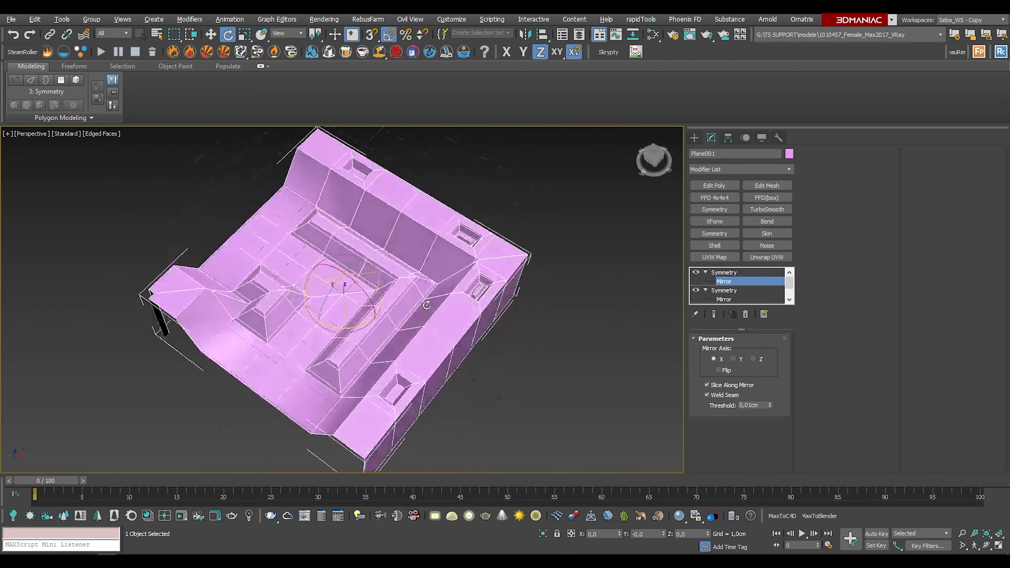
middle_click_drag(427, 306, 473, 304, "alt")
scroll(342, 223, "down", 5)
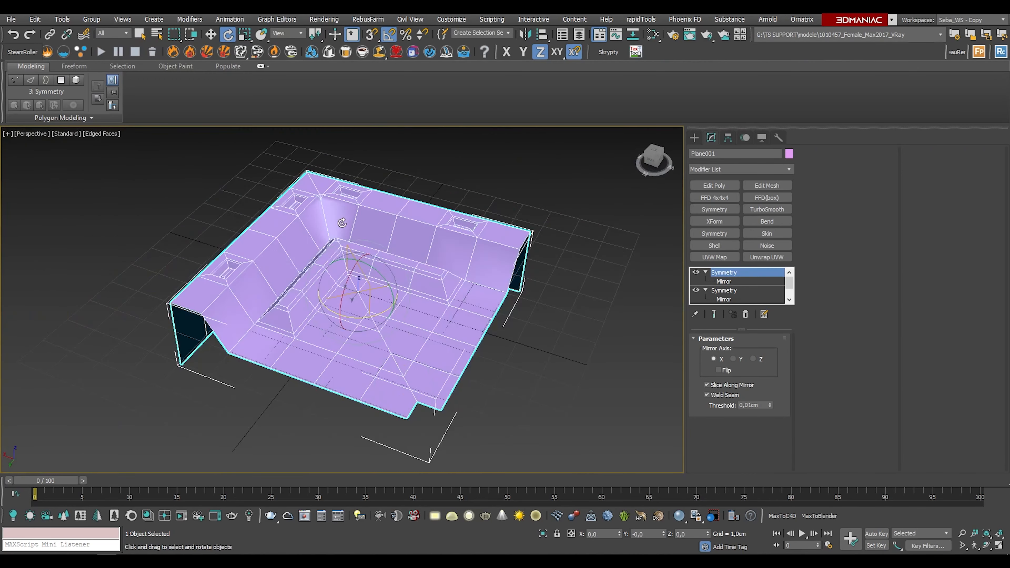
- Paste two more copies of the Symmetry modifier on top of Plane001's modifier stack
right_click(726, 274)
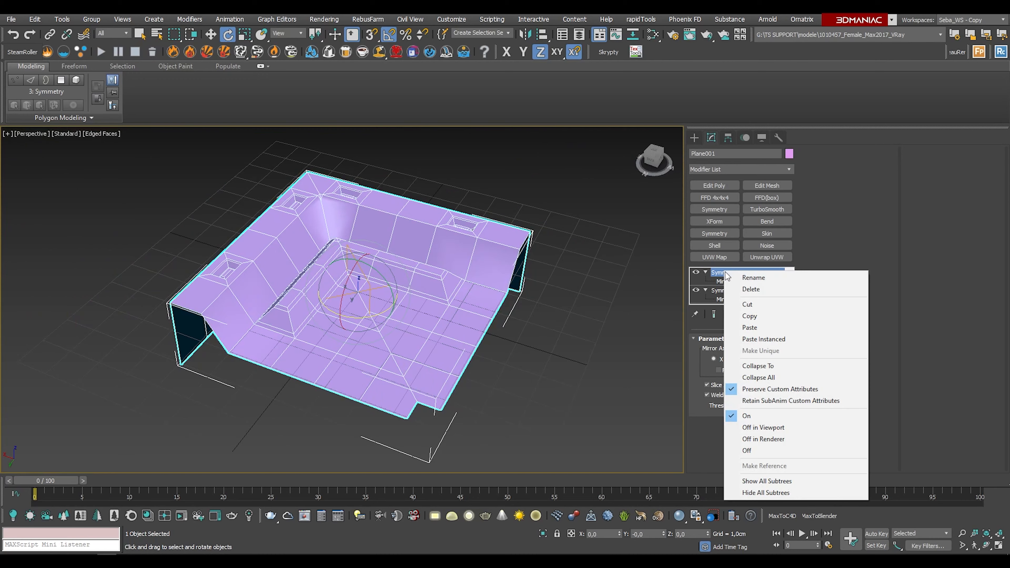
left_click(754, 329)
scroll(352, 304, "up", 3)
middle_click_drag(429, 291, 374, 310, "alt")
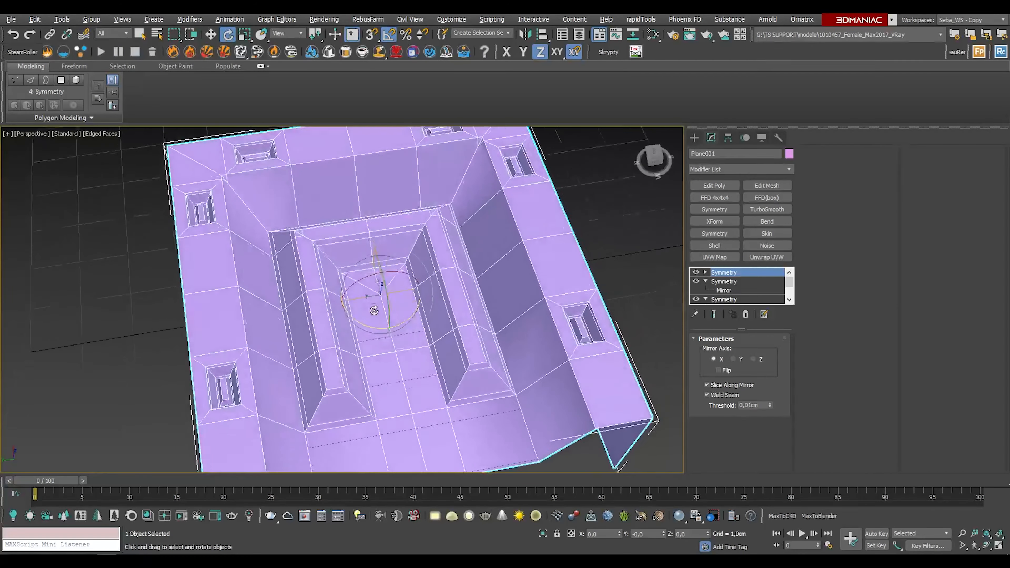
right_click(725, 269)
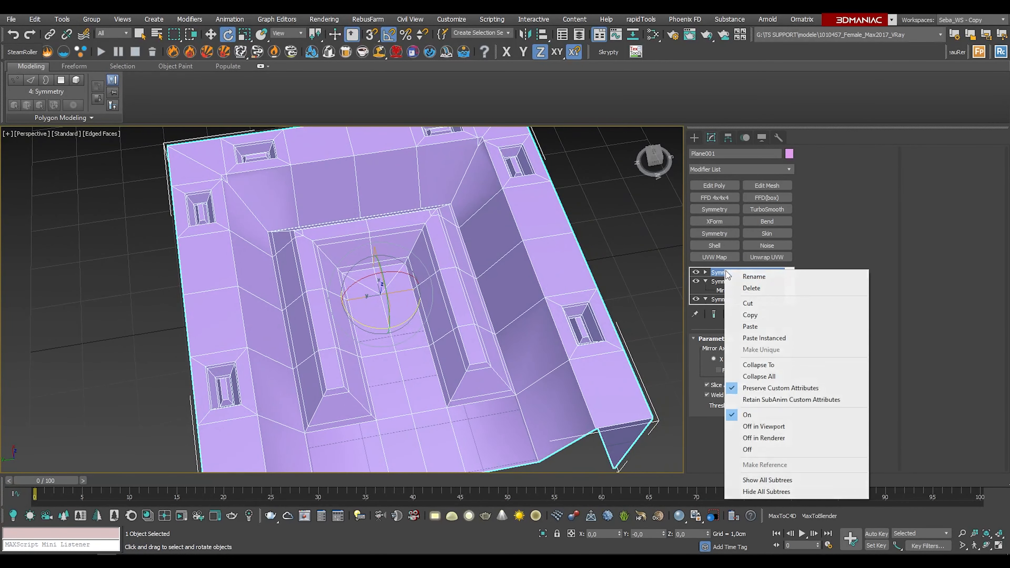
left_click(750, 326)
mouse_move(363, 325)
left_mouse_down()
mouse_move(384, 333)
mouse_move(364, 327)
left_mouse_up()
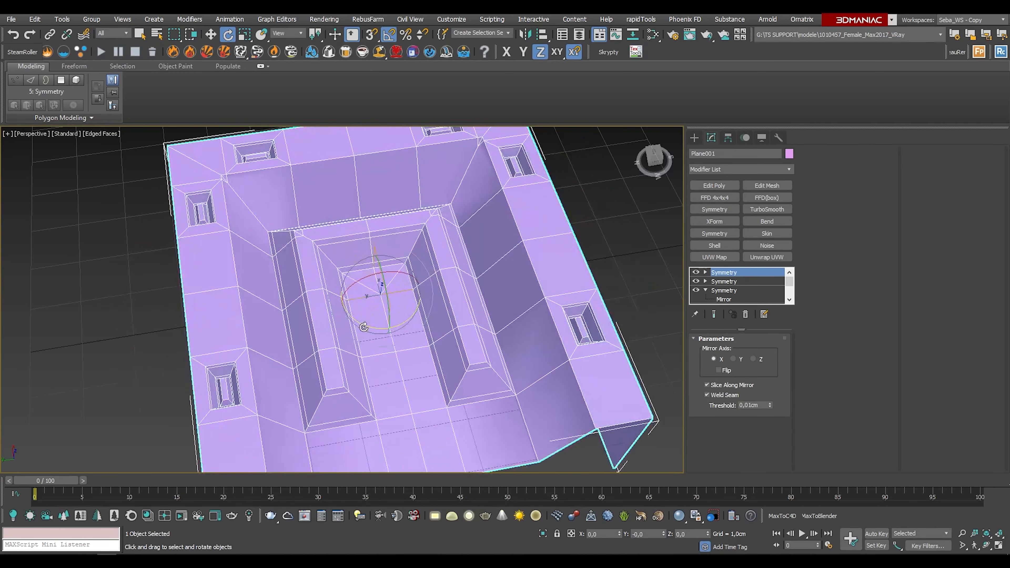
- Rotate the topmost Symmetry's mirror plane 45 degrees about Z to close the shape into a square
left_click(705, 273)
left_click(721, 281)
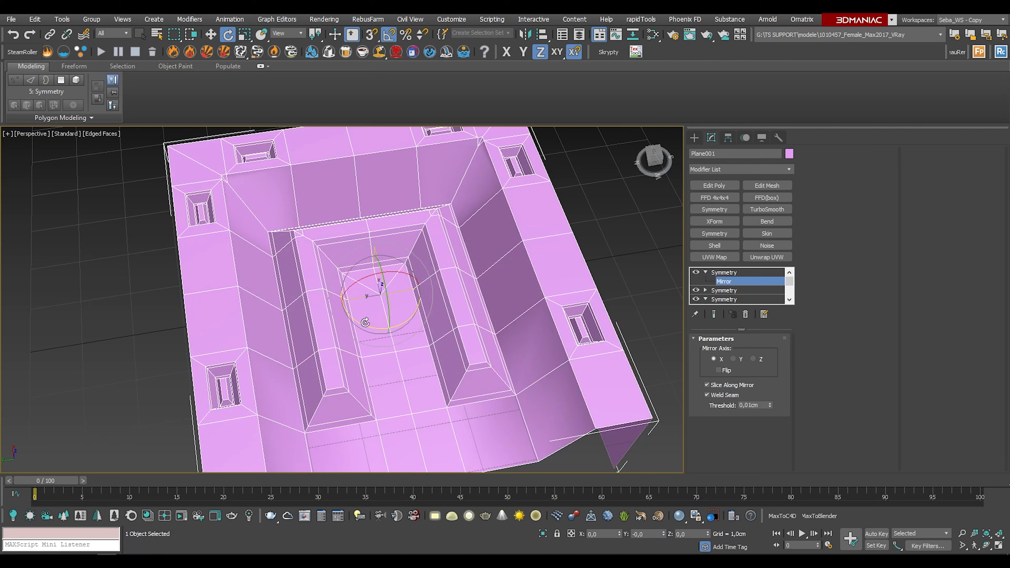
left_click_drag(362, 324, 388, 325)
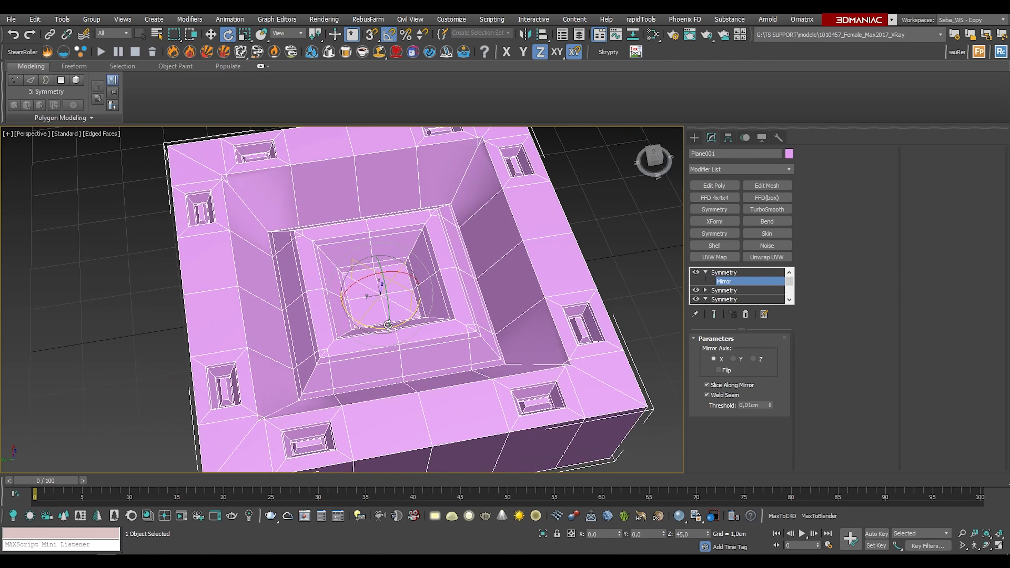
scroll(364, 338, "down", 4)
mouse_move(362, 337)
middle_mouse_down("alt")
mouse_move(367, 314)
mouse_move(501, 271)
mouse_move(481, 183)
mouse_move(365, 357)
middle_mouse_up("alt")
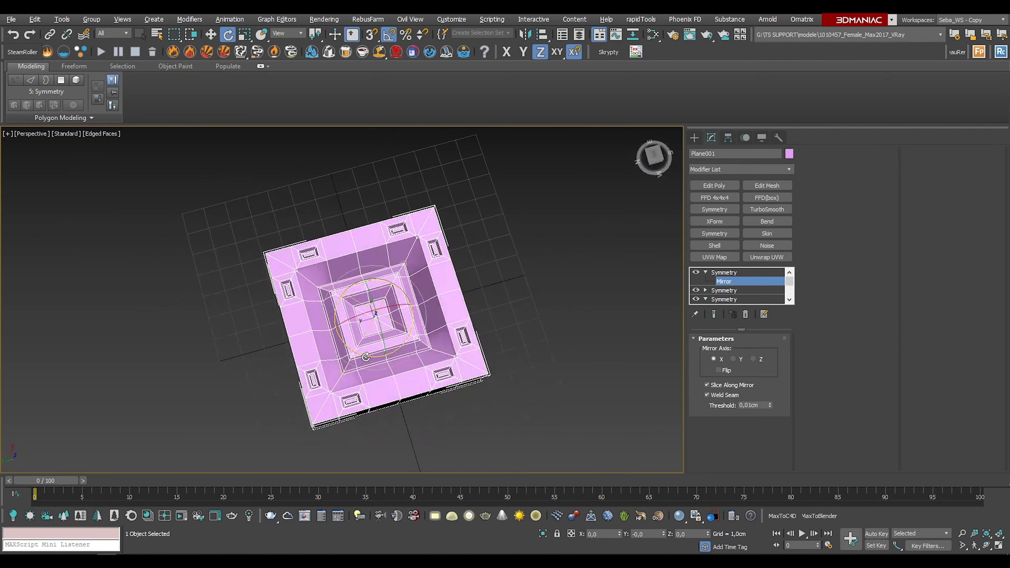
scroll(374, 309, "up", 5)
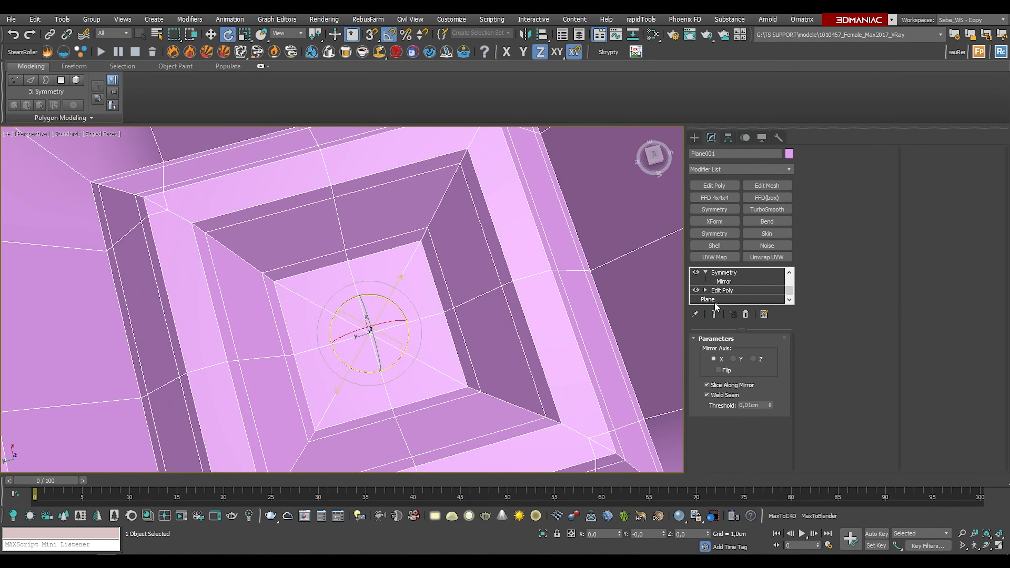
scroll(384, 282, "down", 5)
- Move the topmost Symmetry's mirror plane to about 3.15 cm on Y and enlarge the modifier stack list
left_click_drag(343, 294, 239, 326)
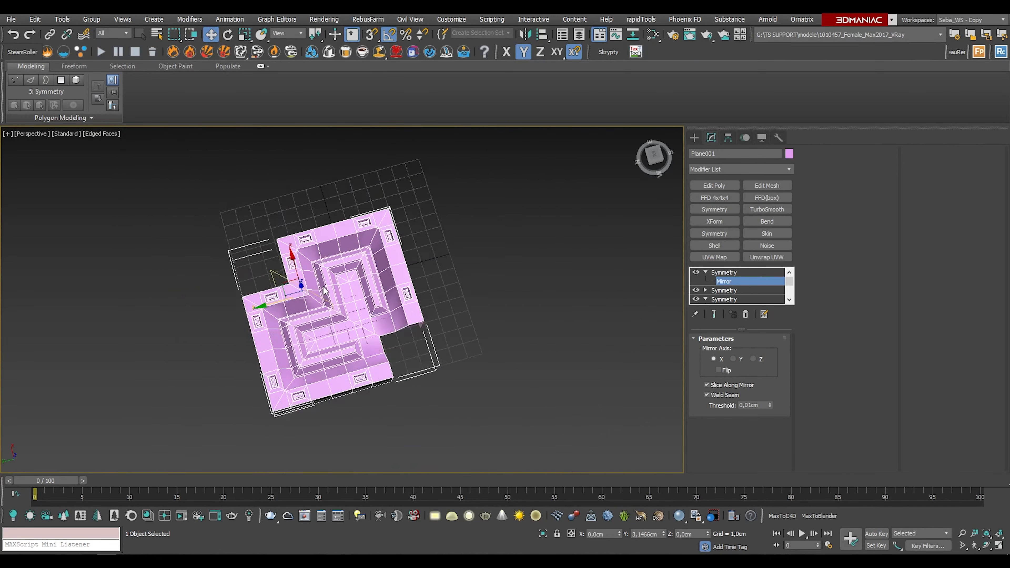
middle_click_drag(324, 291, 301, 269, "alt")
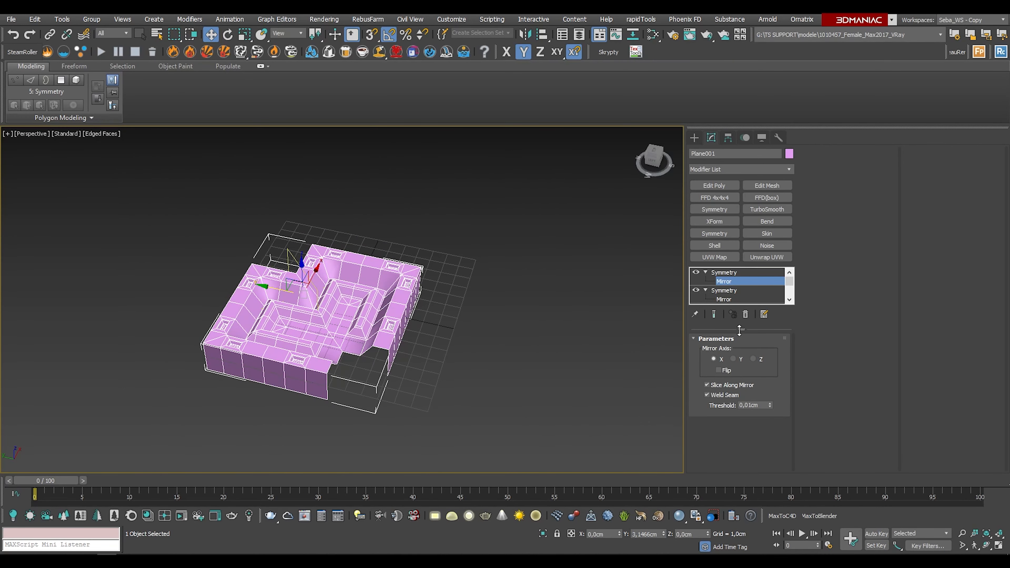
left_click_drag(739, 330, 738, 364)
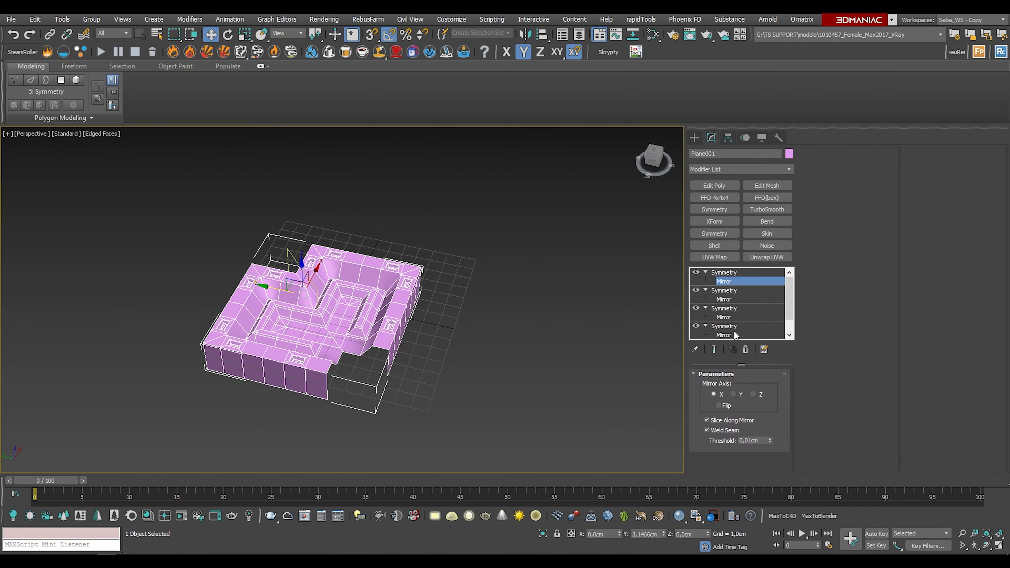
- Move the second Symmetry's mirror plane to about 2.58 cm on Y and return to the topmost Symmetry modifier's base level
left_click(724, 299)
left_click_drag(318, 288, 286, 289)
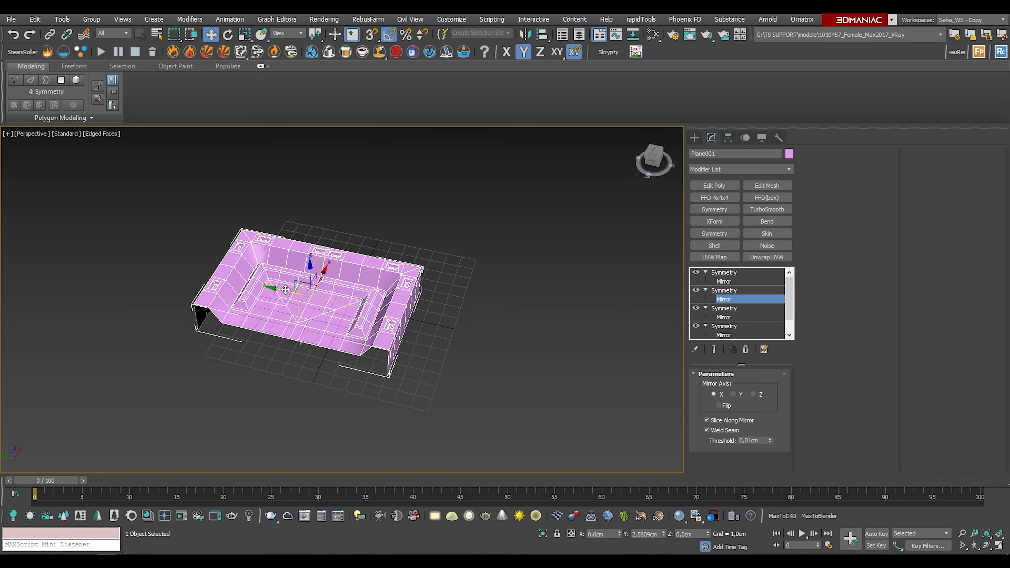
left_click(723, 290)
left_click(724, 273)
scroll(378, 286, "up", 10)
scroll(387, 274, "down", 5)
middle_click_drag(386, 279, 196, 292, "alt")
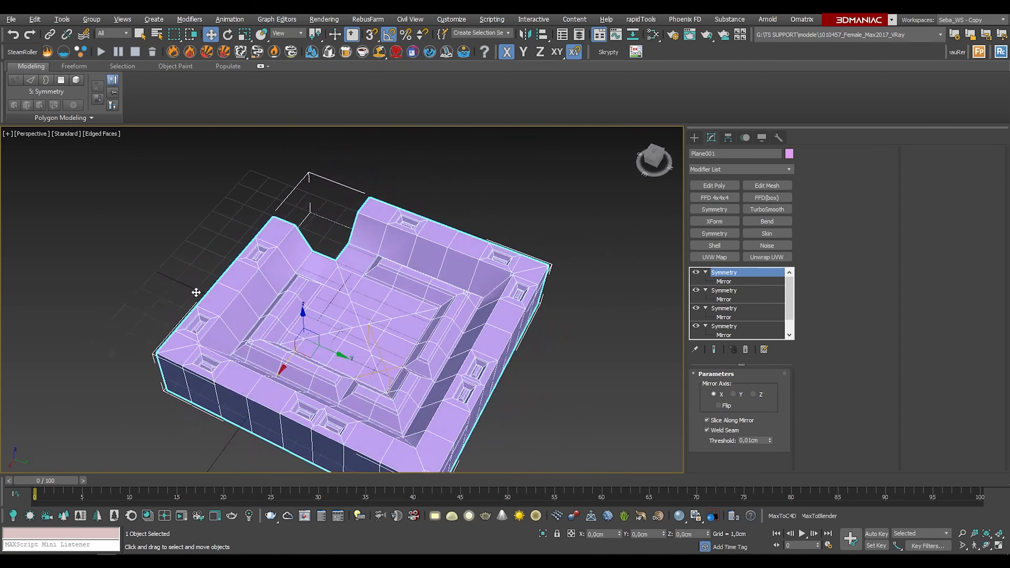
middle_click_drag(376, 369, 517, 372, "alt")
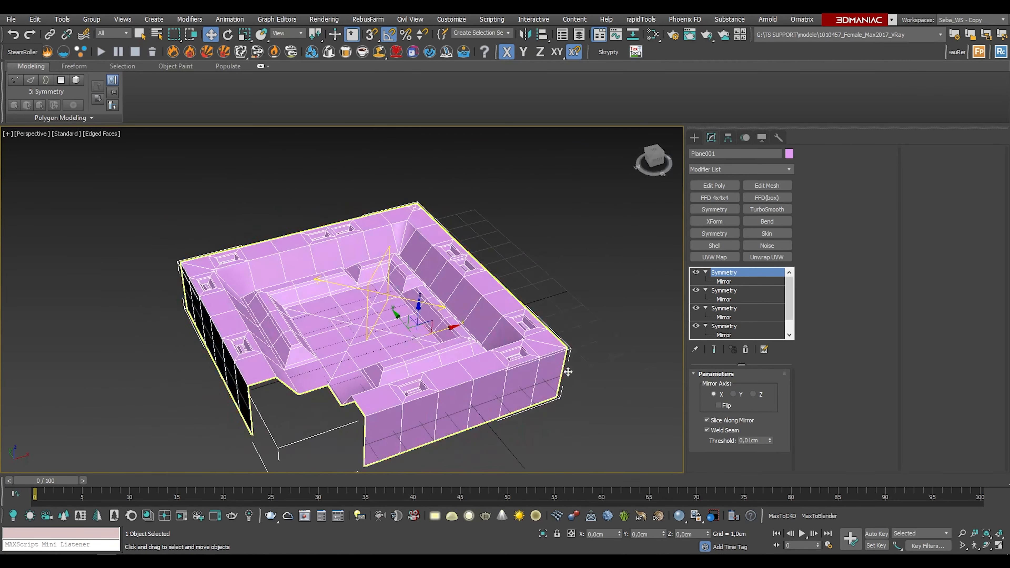
- Add an Edit Poly modifier above all the Symmetry modifiers on Plane001
right_click(731, 273)
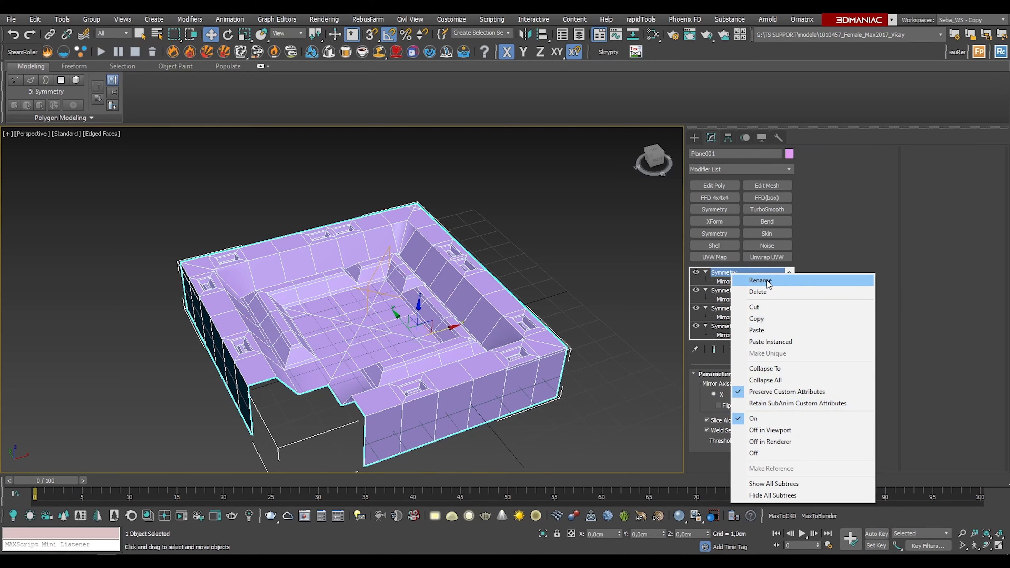
left_click(721, 281)
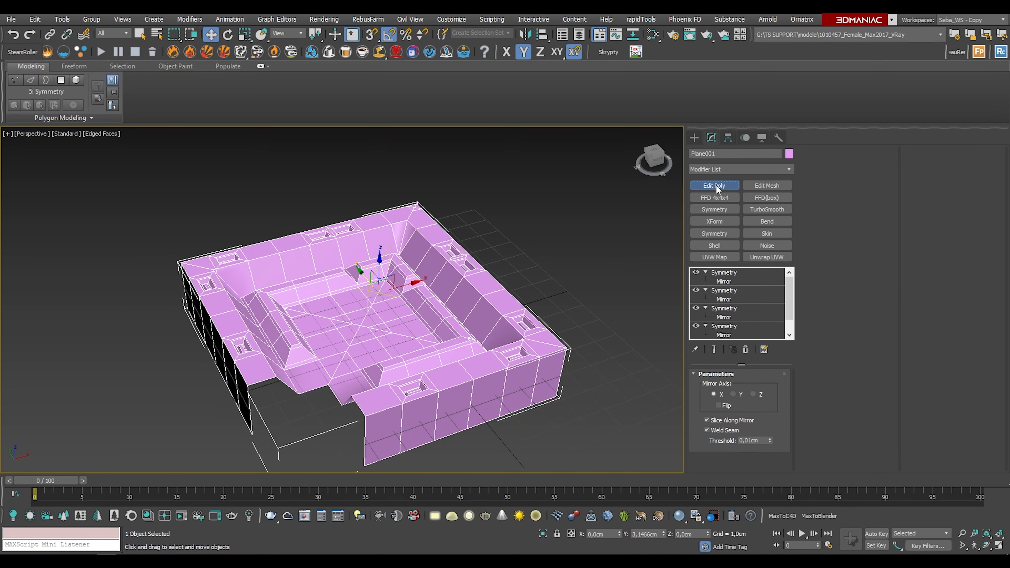
left_click(715, 186)
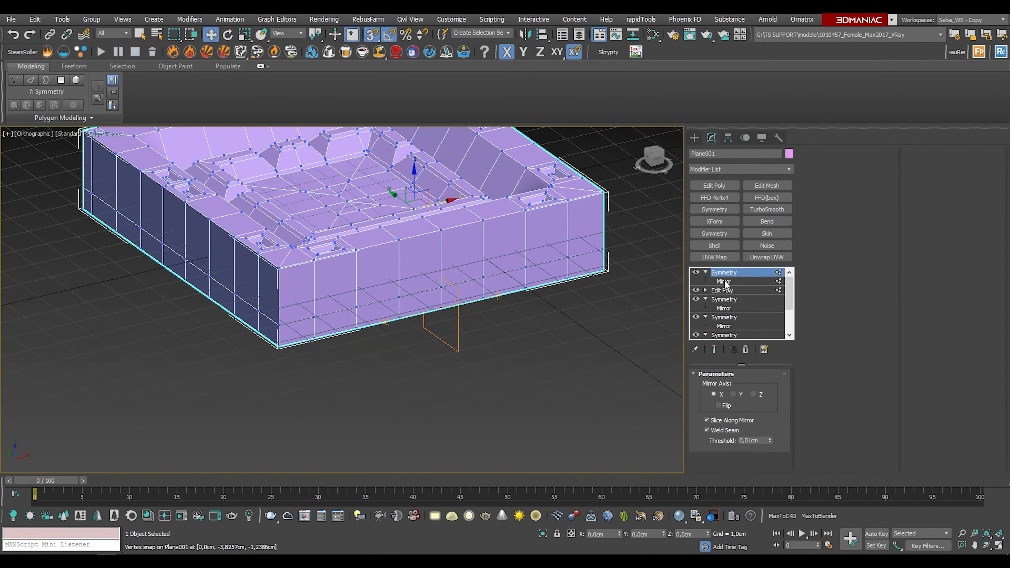
- Try shifting the mirror plane of the Symmetry modifier above Edit Poly along X, and delete that modifier
left_click(723, 282)
left_click_drag(479, 301, 447, 311)
right_click(734, 274)
left_click(750, 292)
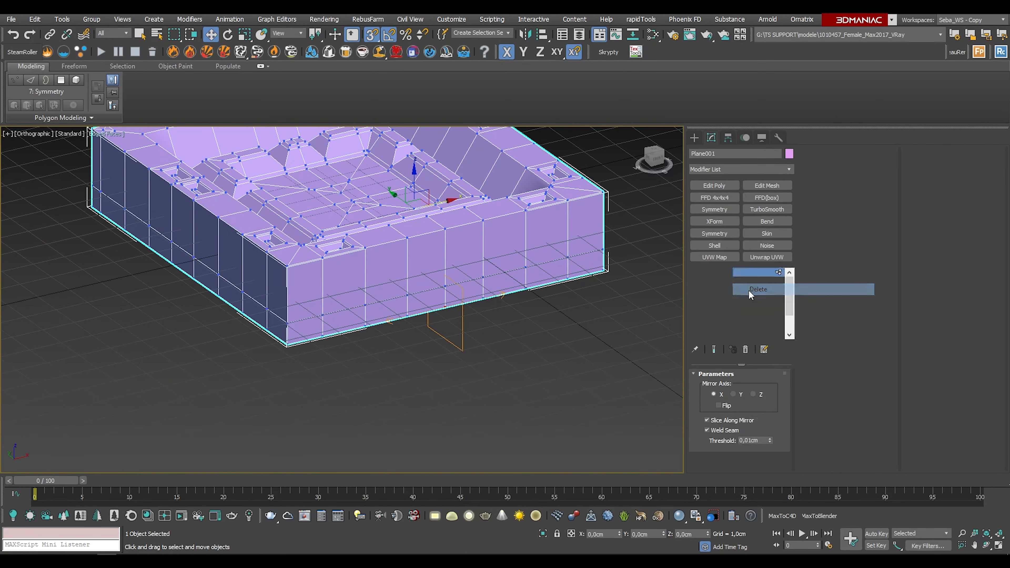
- Apply a new Symmetry modifier above Edit Poly's vertex level and set its mirror axis to Z
key("1")
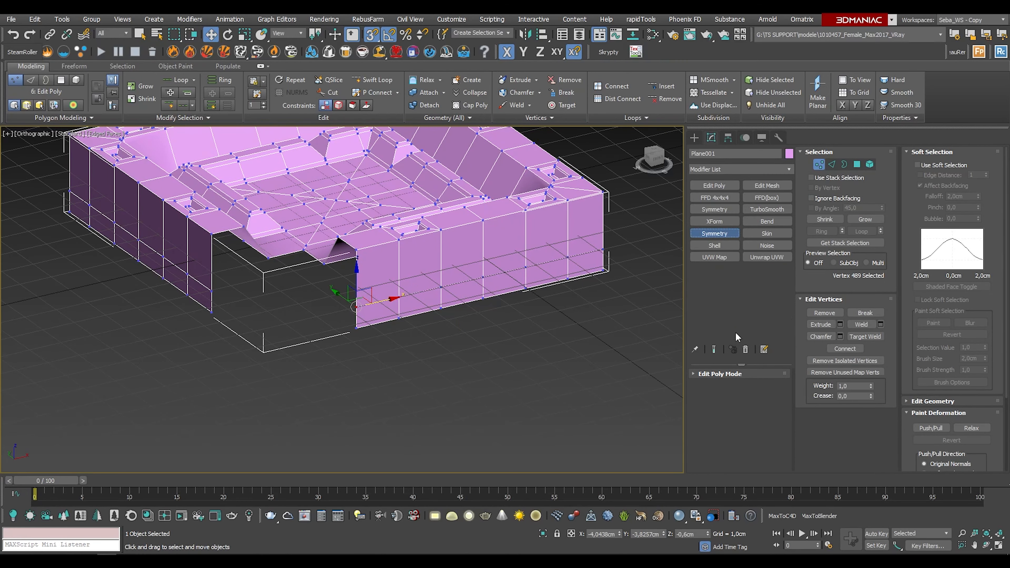
key("ctrl+z")
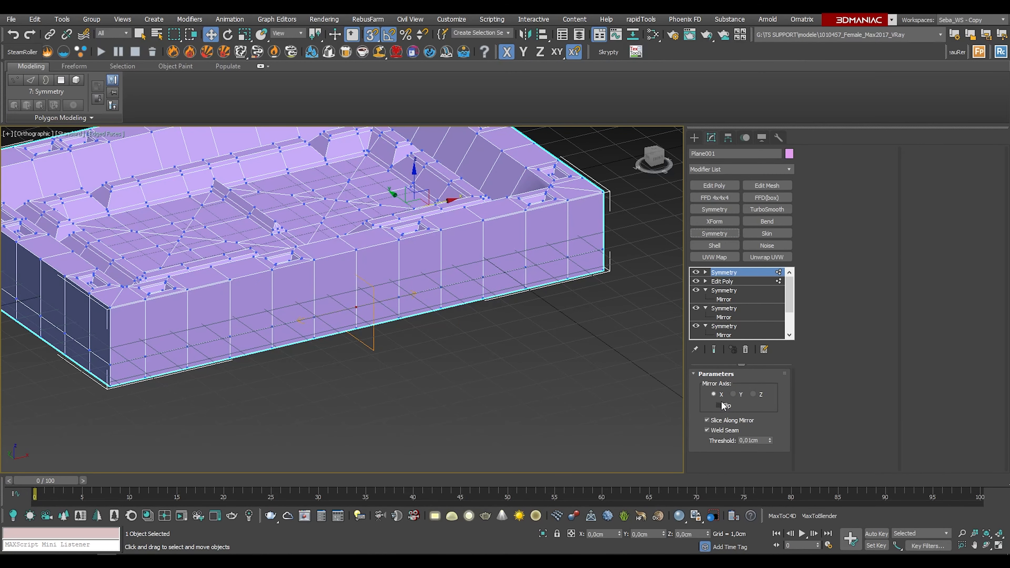
left_click(753, 394)
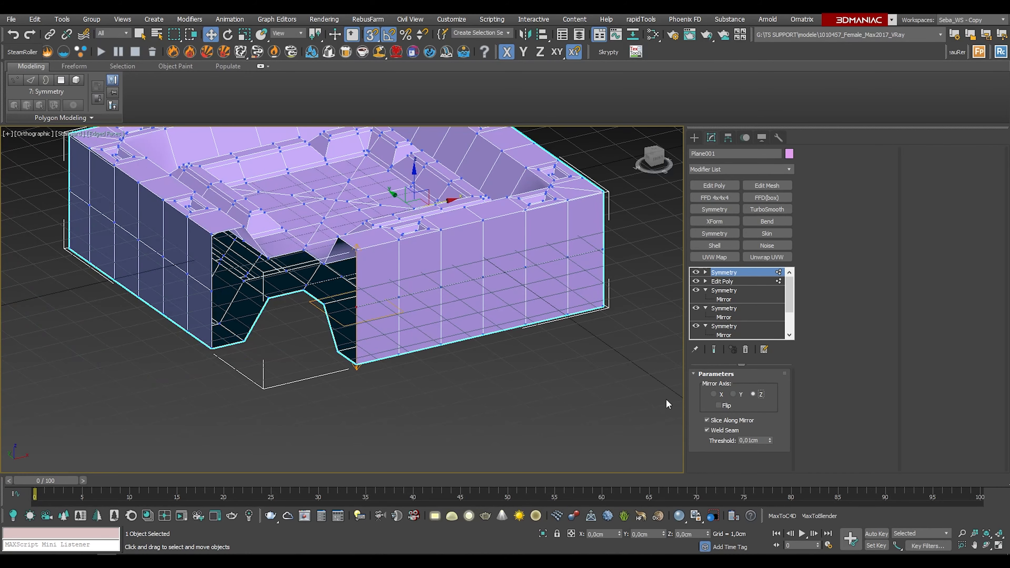
- Examine the Z-mirrored model from above and from the side, including its open corner
scroll(347, 333, "up", 5)
scroll(384, 323, "down", 5)
middle_click_drag(380, 323, 403, 383, "alt")
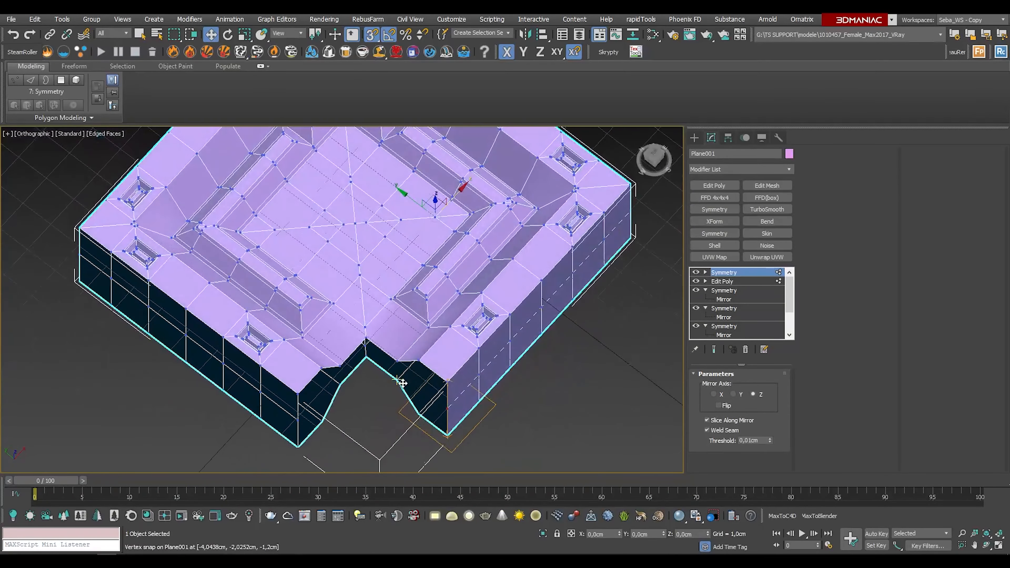
scroll(403, 383, "down", 3)
scroll(382, 303, "up", 6)
middle_click_drag(402, 265, 427, 230, "alt")
scroll(426, 230, "down", 4)
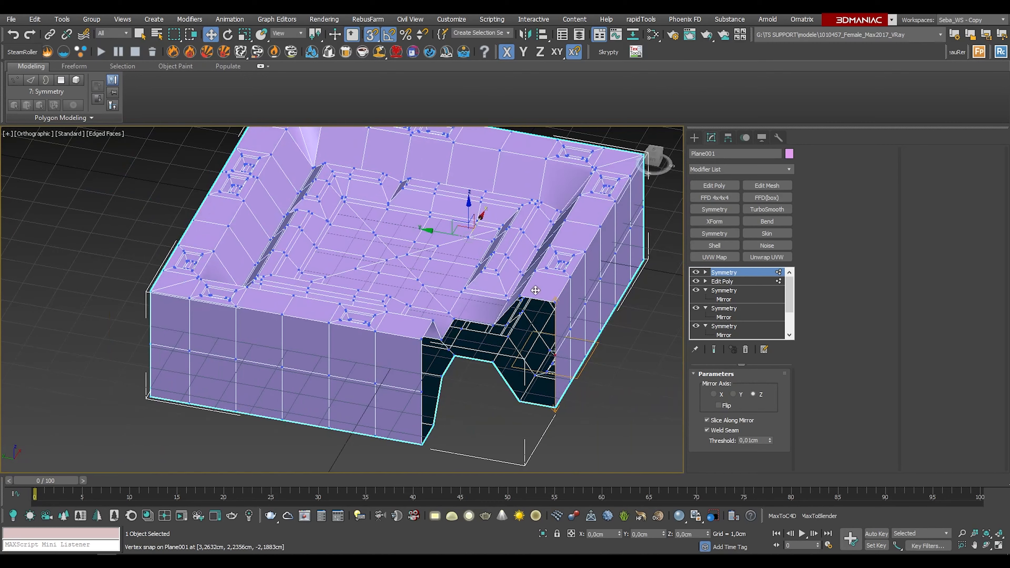
scroll(375, 382, "down", 3)
scroll(416, 293, "up", 3)
scroll(738, 298, "down", 2)
scroll(739, 299, "up", 2)
- Collapse Plane001's entire modifier stack to an Editable Poly and add a TurboSmooth modifier
right_click(728, 275)
left_click(771, 376)
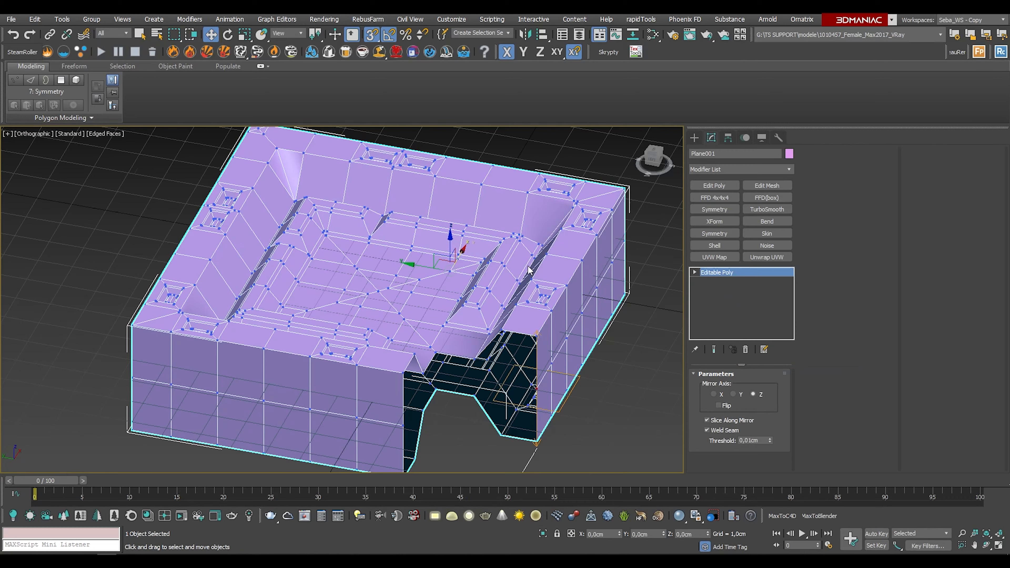
left_click(775, 210)
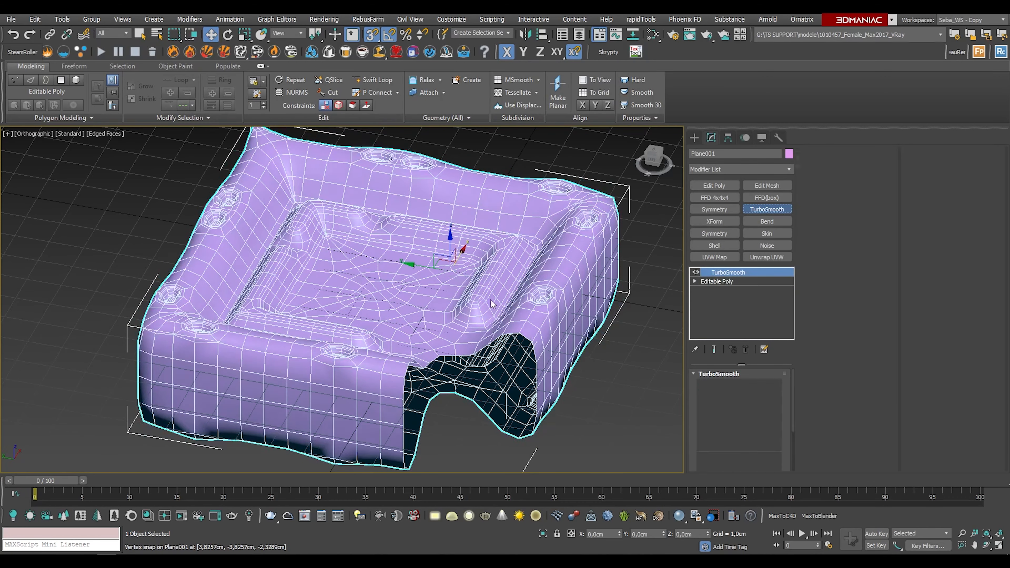
- Set the TurboSmooth iterations to 3, turn off the edged faces display, and inspect the smoothed model from the opposite side
left_click(773, 390)
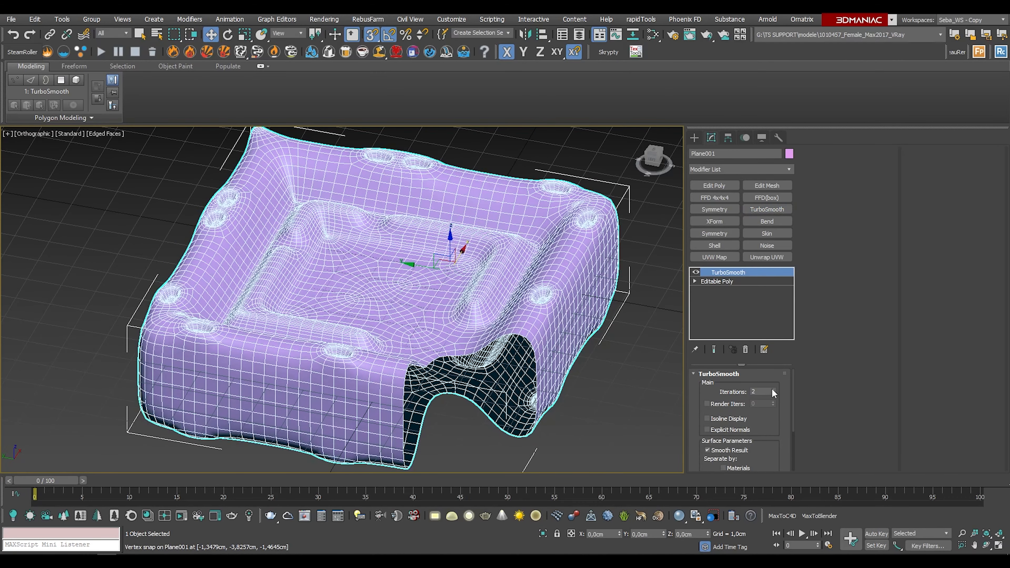
left_click(773, 390)
key("F4")
mouse_move(379, 241)
middle_mouse_down("alt")
mouse_move(381, 302)
mouse_move(473, 245)
mouse_move(560, 263)
mouse_move(536, 279)
mouse_move(577, 258)
mouse_move(679, 323)
mouse_move(598, 302)
mouse_move(552, 237)
mouse_move(238, 395)
mouse_move(236, 372)
mouse_move(56, 327)
mouse_move(18, 343)
mouse_move(22, 350)
middle_mouse_up("alt")
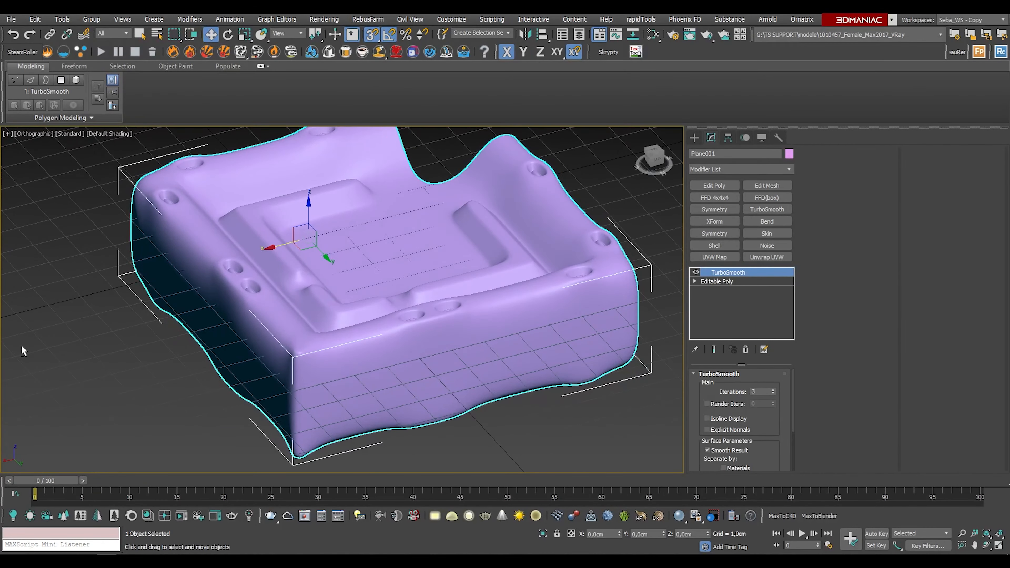
middle_click_drag(124, 361, 199, 368, "alt")
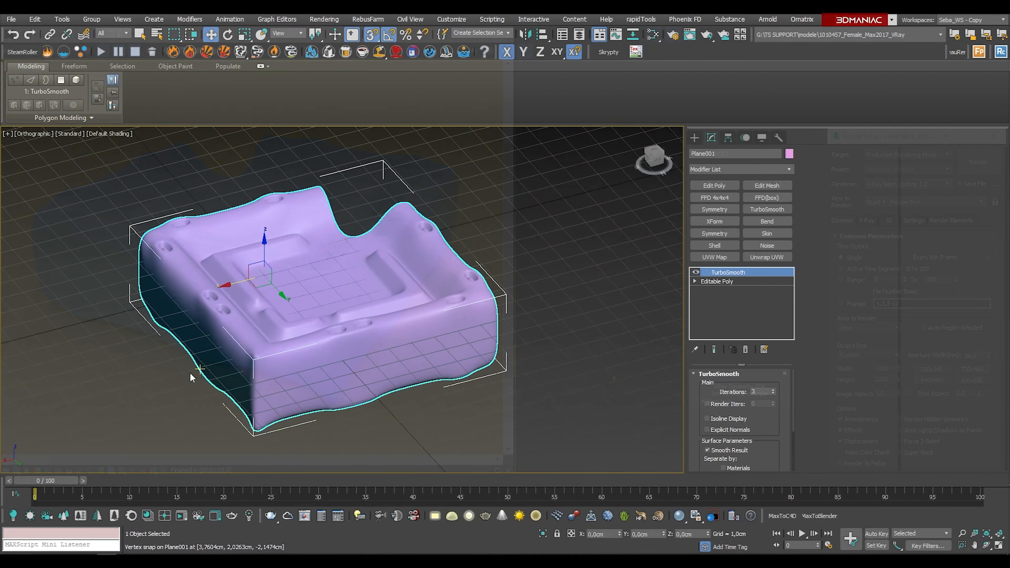